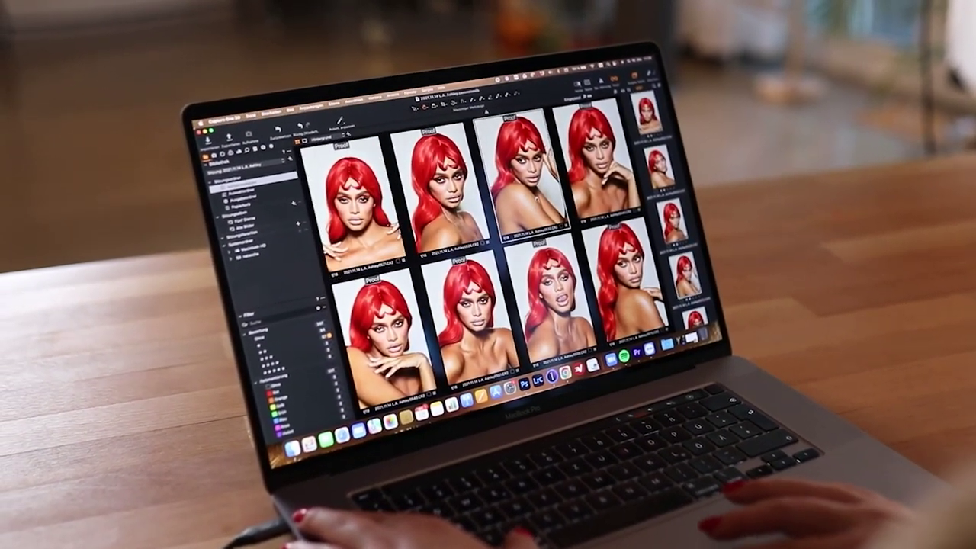
Step: Delete the unwanted third photo in the top row from the session
click(508, 172)
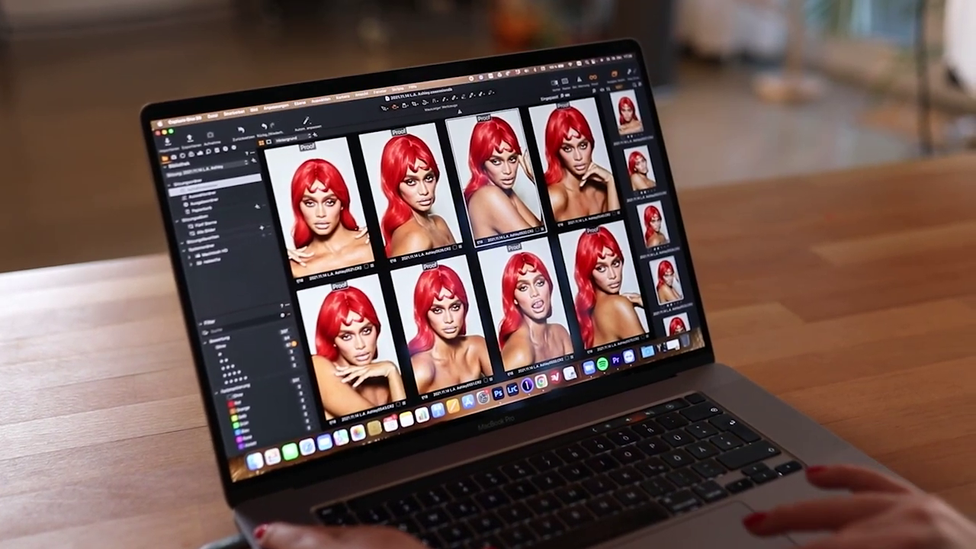
key(Delete)
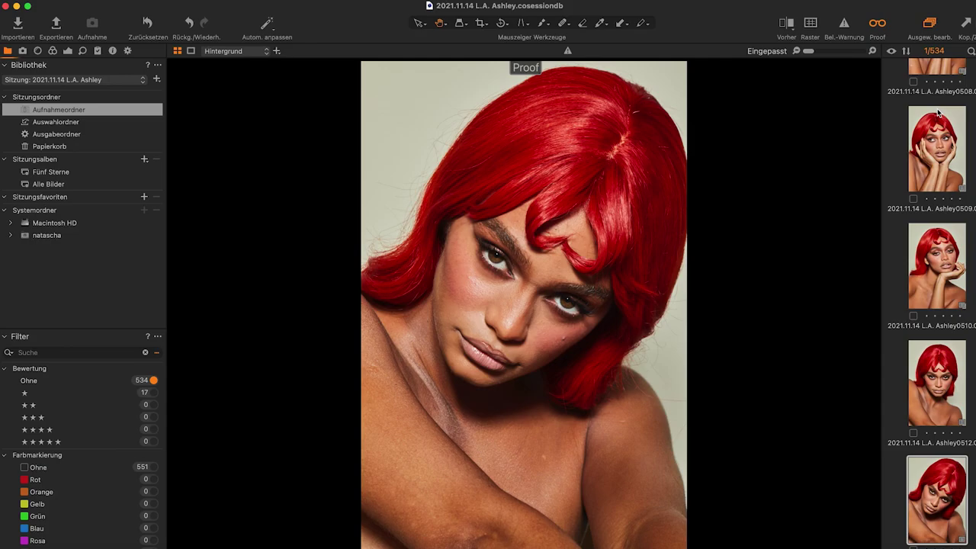
Step: Give one star to each liked photo in turn, then return to the session start
key(1)
key(Right)
key(1)
key(Right)
key(1)
key(Right)
key(1)
key(Right)
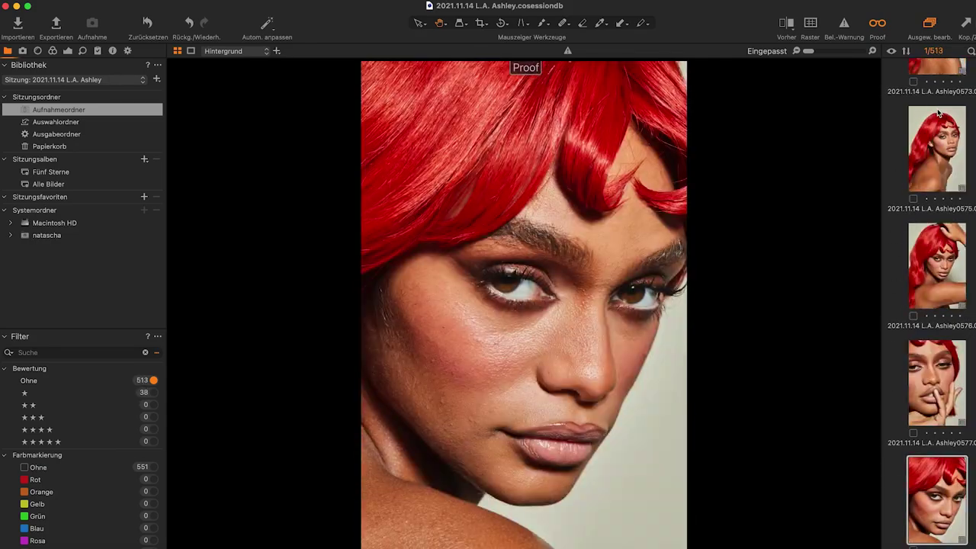
key(1)
key(Right)
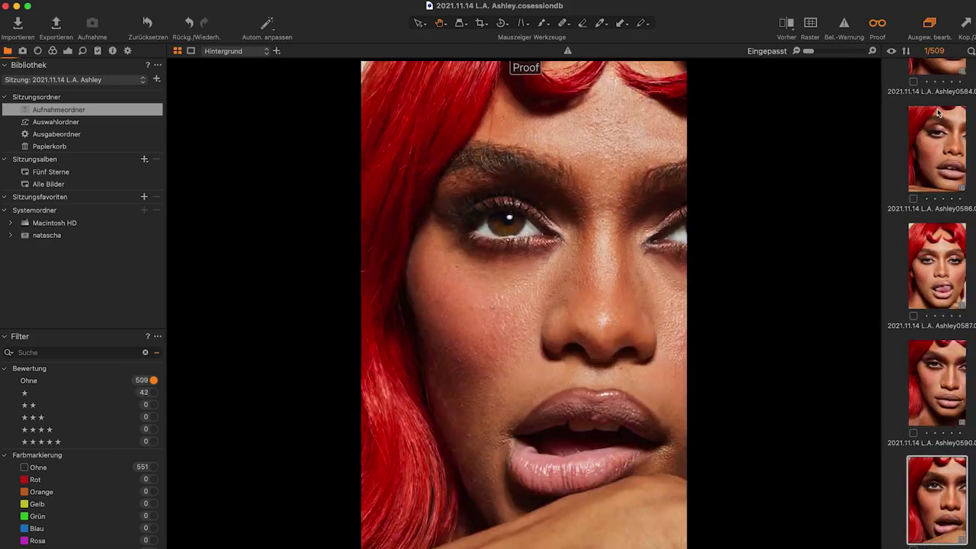
key(1)
key(Right)
key(1)
key(Right)
key(1)
key(Right)
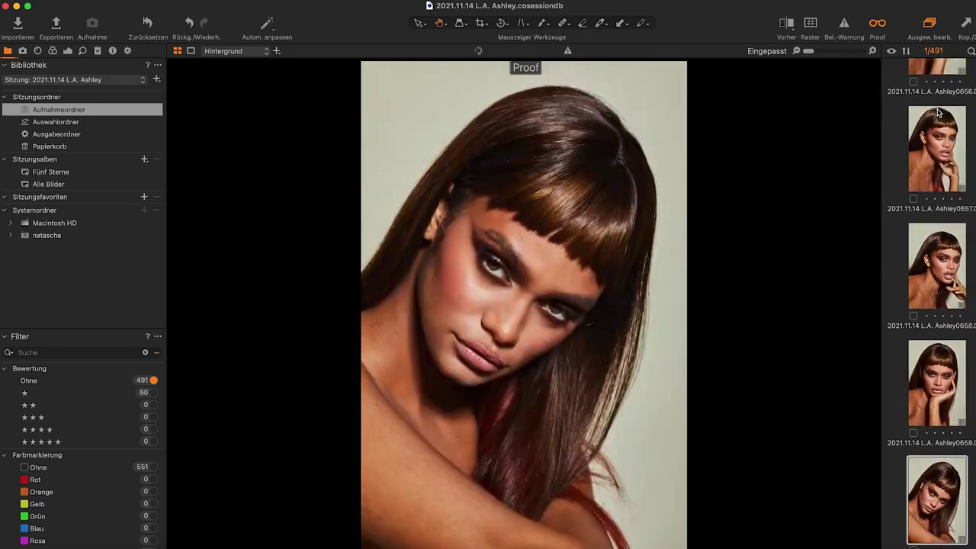
key(1)
key(Right)
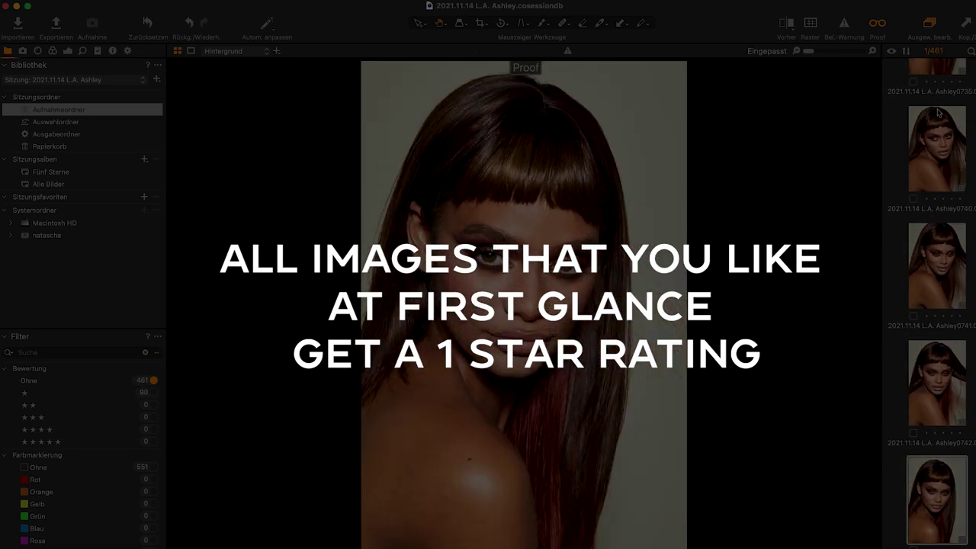
key(1)
key(Right)
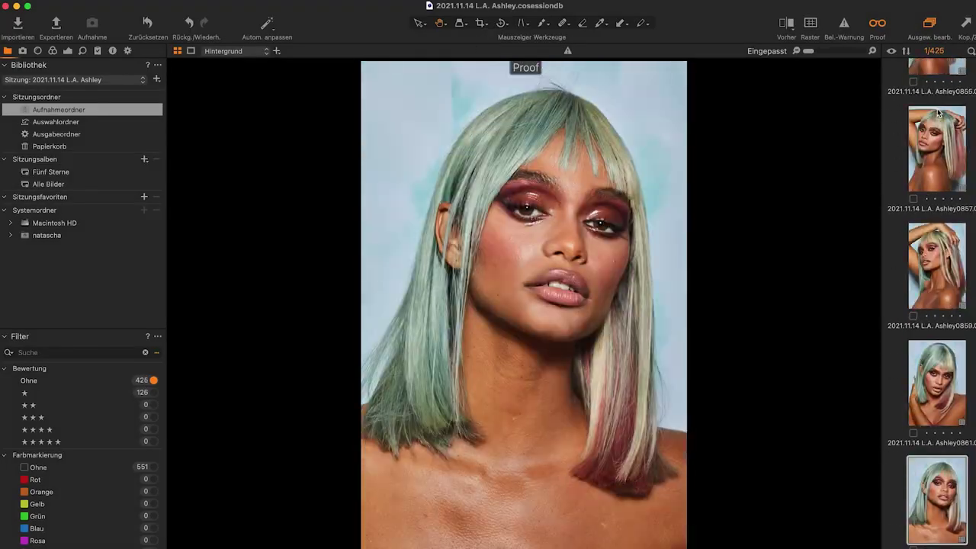
key(1)
key(Right)
key(1)
key(Right)
key(1)
key(Right)
key(1)
key(Right)
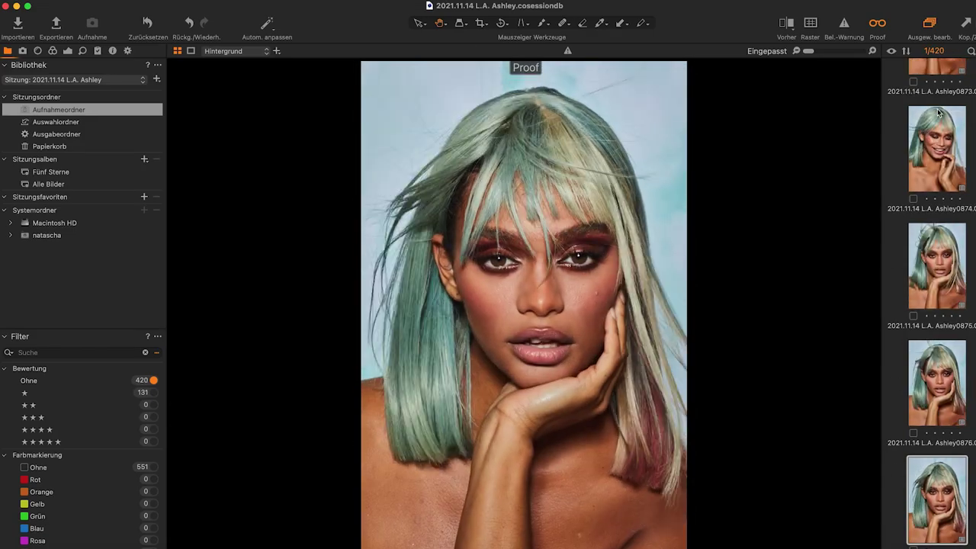
key(1)
key(Right)
key(1)
key(Right)
key(1)
key(Right)
key(1)
key(Right)
key(1)
key(Right)
key(1)
key(Right)
key(1)
key(Right)
key(1)
key(Right)
key(1)
key(Right)
key(1)
key(Right)
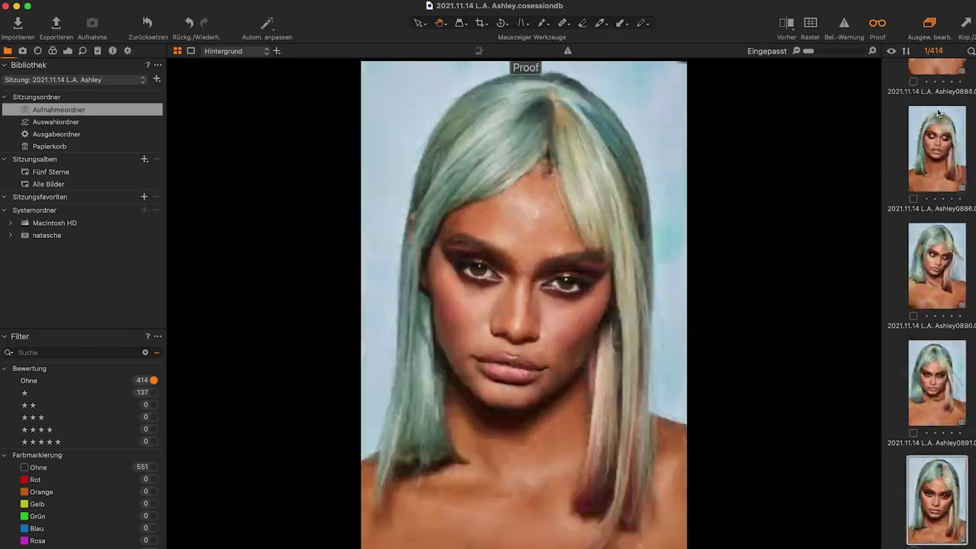
key(1)
key(Right)
key(1)
key(Right)
key(1)
key(Right)
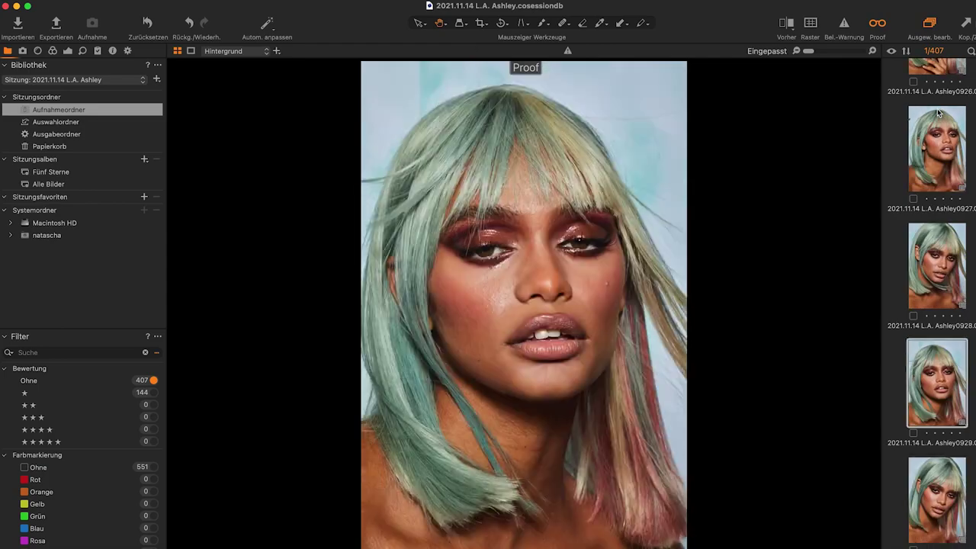
key(Right)
key(Right)
key(Right)
key(Right)
key(Right)
key(Right)
key(Right)
key(Right)
key(Right)
key(Right)
key(Right)
key(Right)
key(Right)
key(Right)
key(Right)
key(Right)
key(Right)
key(1)
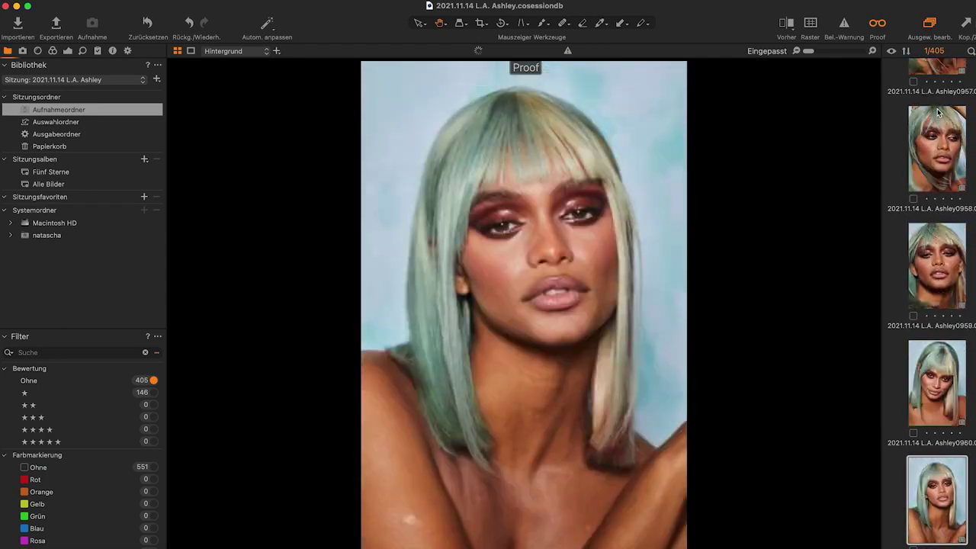
key(Right)
key(Right)
key(Right)
key(1)
key(Right)
key(Right)
key(Right)
key(1)
key(Right)
key(Right)
key(Right)
key(1)
key(Right)
key(Right)
key(Right)
key(1)
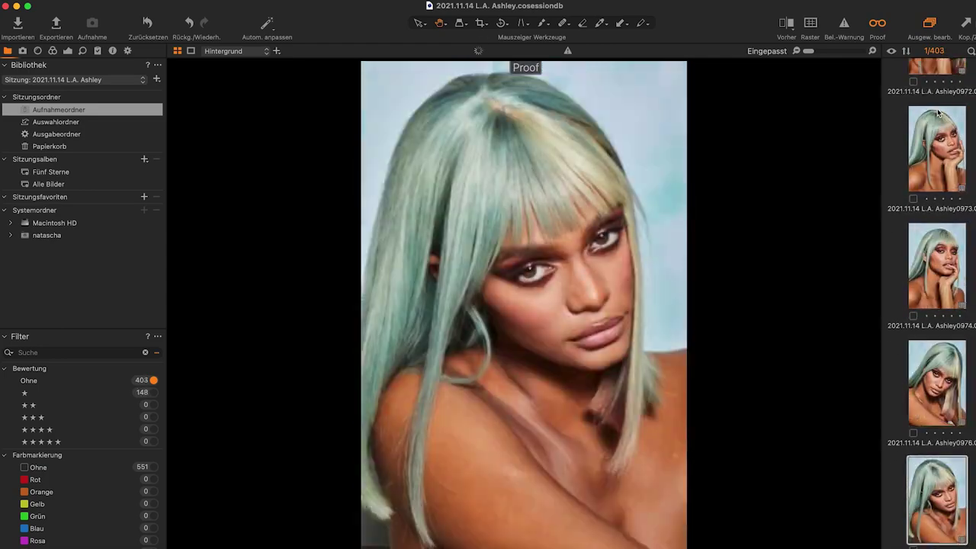
key(Right)
key(Right)
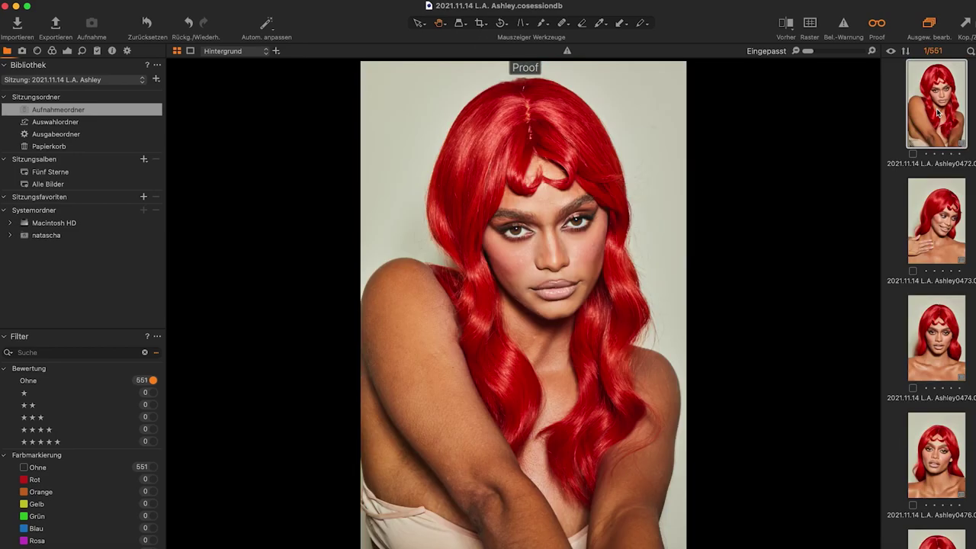
key(Right)
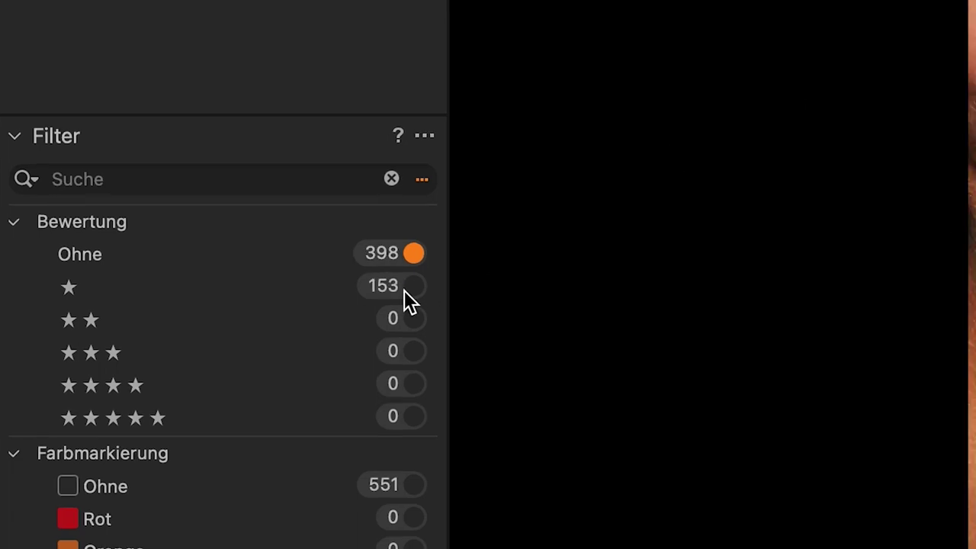
Step: Filter to the one-star photos and give keepers two stars after a 100% sharpness check
click(412, 287)
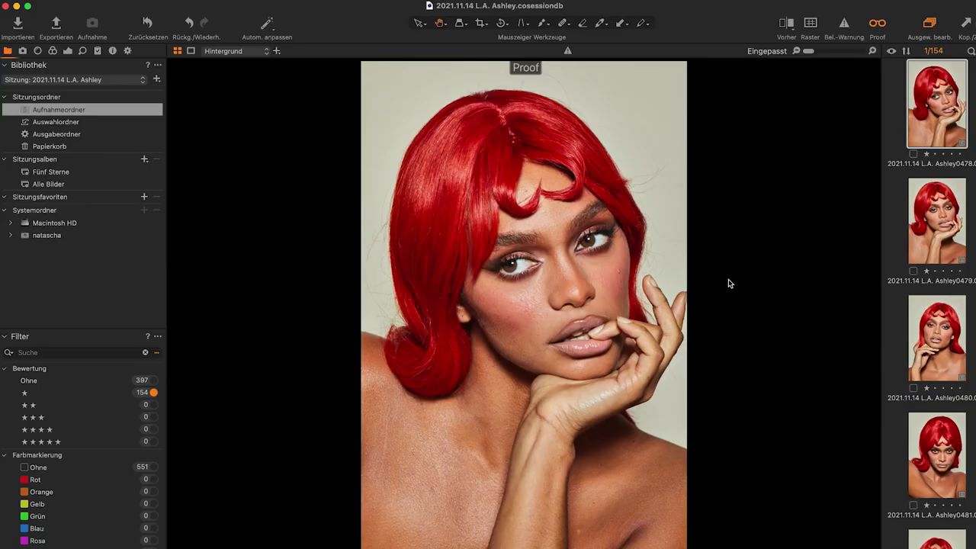
key(Down)
key(Down)
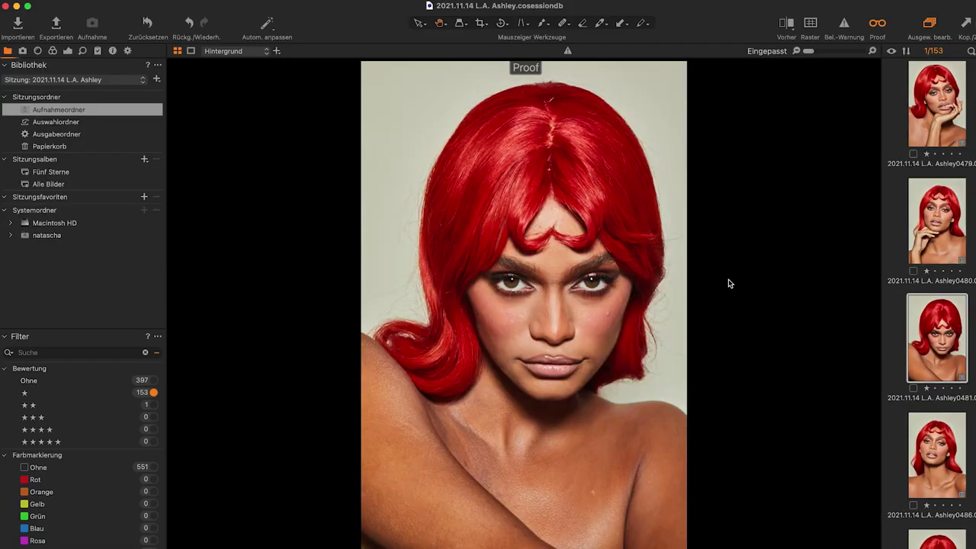
key(2)
key(Down)
key(Down)
double_click(518, 273)
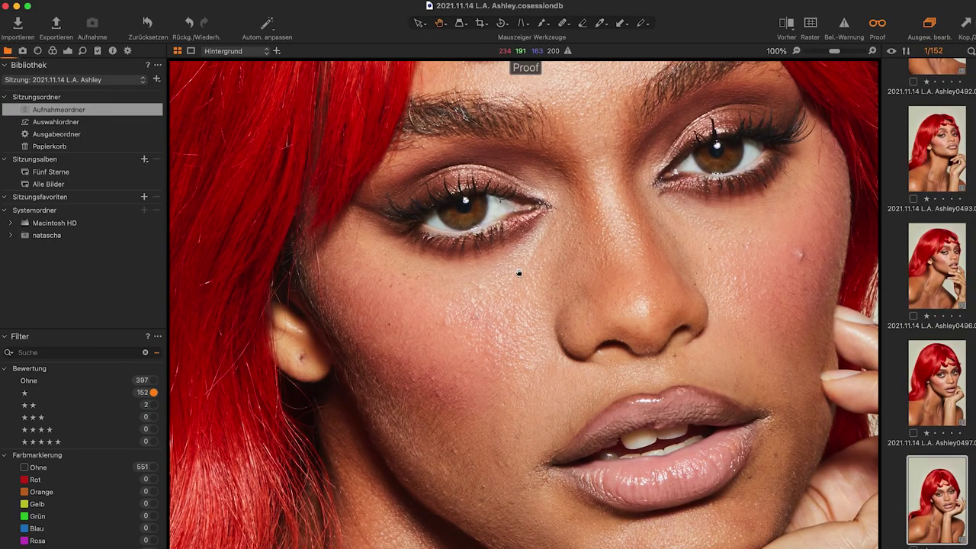
double_click(518, 273)
key(2)
key(2)
key(2)
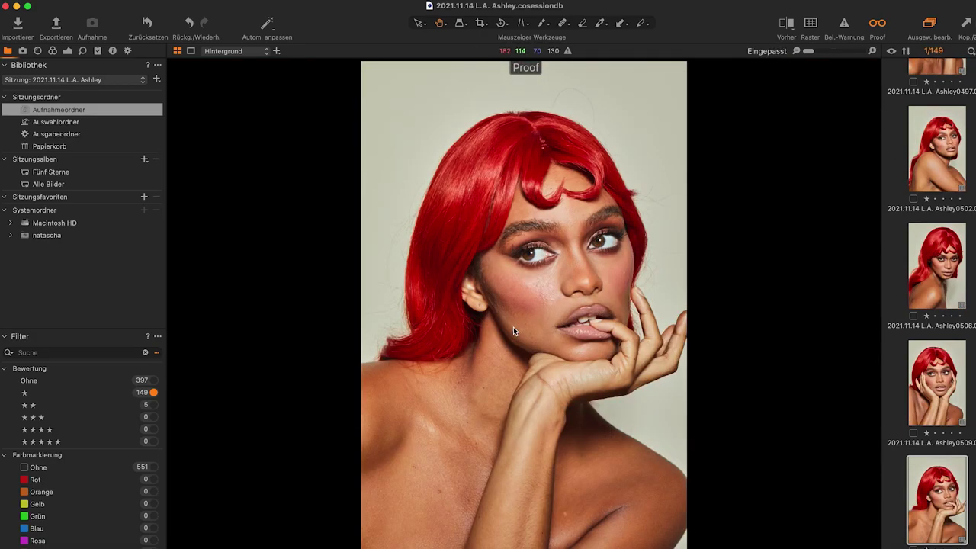
key(2)
key(2)
key(2)
key(2)
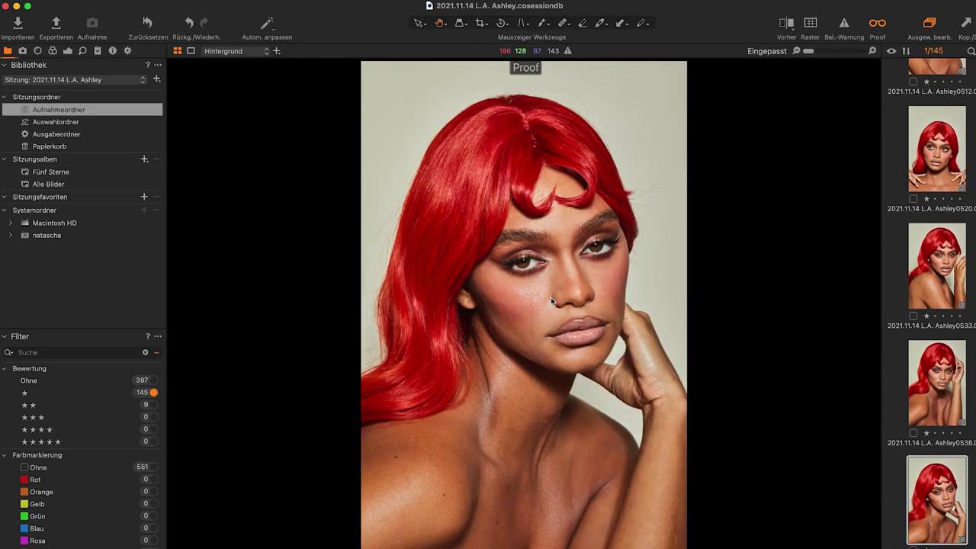
key(2)
key(2)
key(2)
key(2)
key(2)
key(2)
key(2)
key(2)
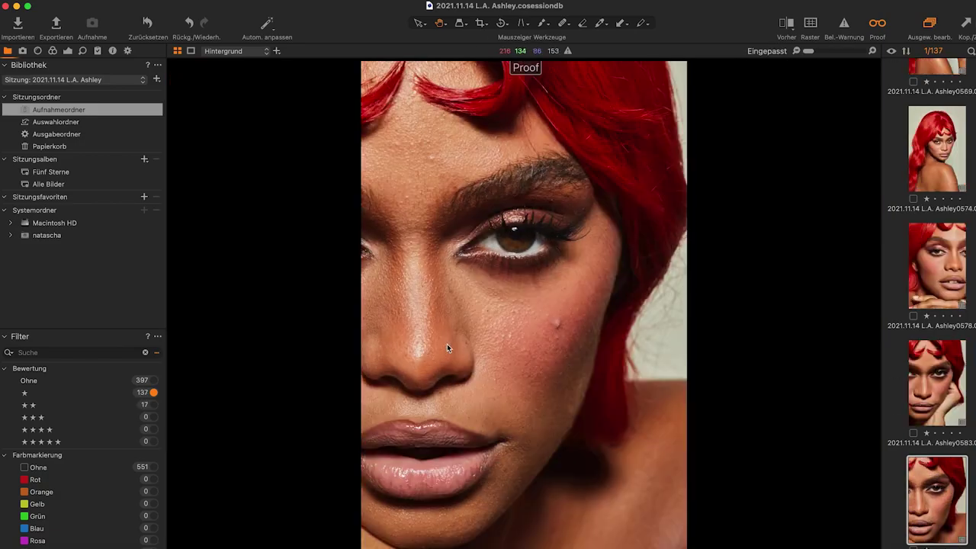
key(2)
key(2)
key(2)
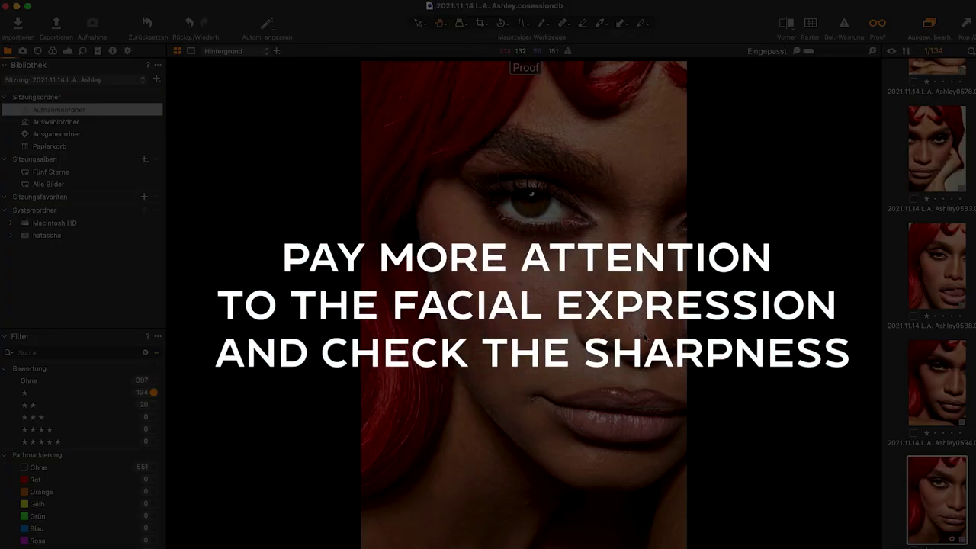
key(2)
key(2)
key(2)
key(2)
key(2)
key(2)
key(2)
key(2)
key(2)
key(2)
key(2)
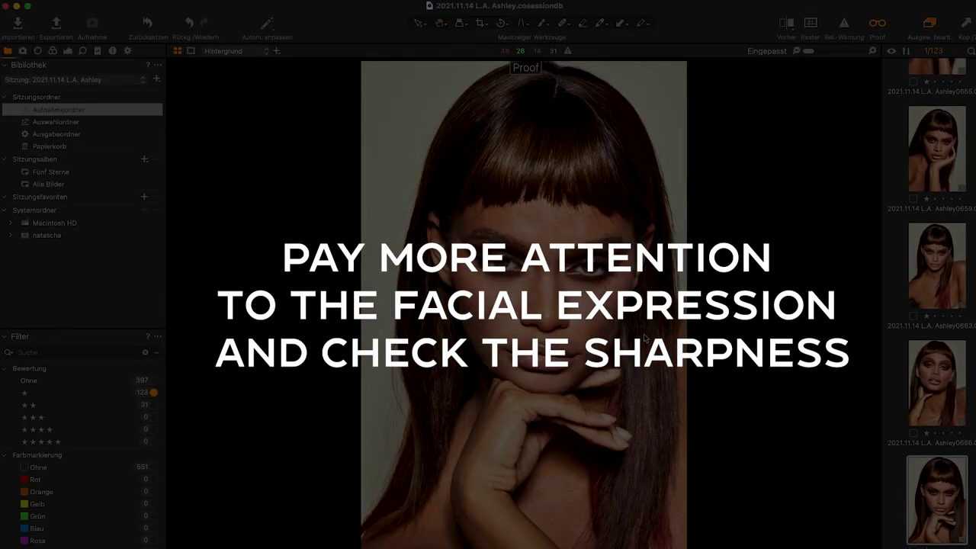
key(2)
Step: Promote more one-star portraits to two stars, zooming to full size on each to check sharpness
click(644, 338)
key(2)
click(644, 338)
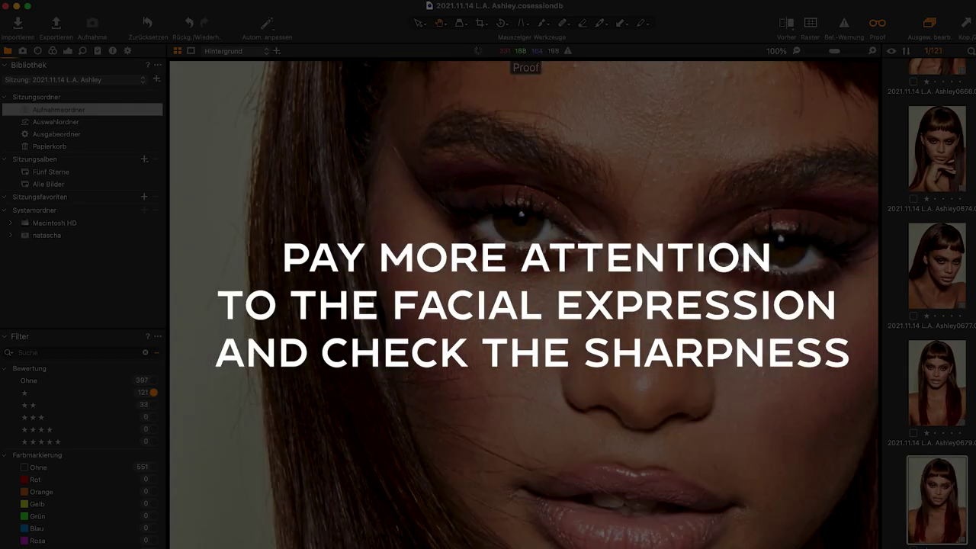
key(2)
key(2)
key(2)
key(2)
key(2)
key(2)
click(658, 343)
key(2)
key(2)
key(2)
key(2)
key(2)
key(2)
click(657, 343)
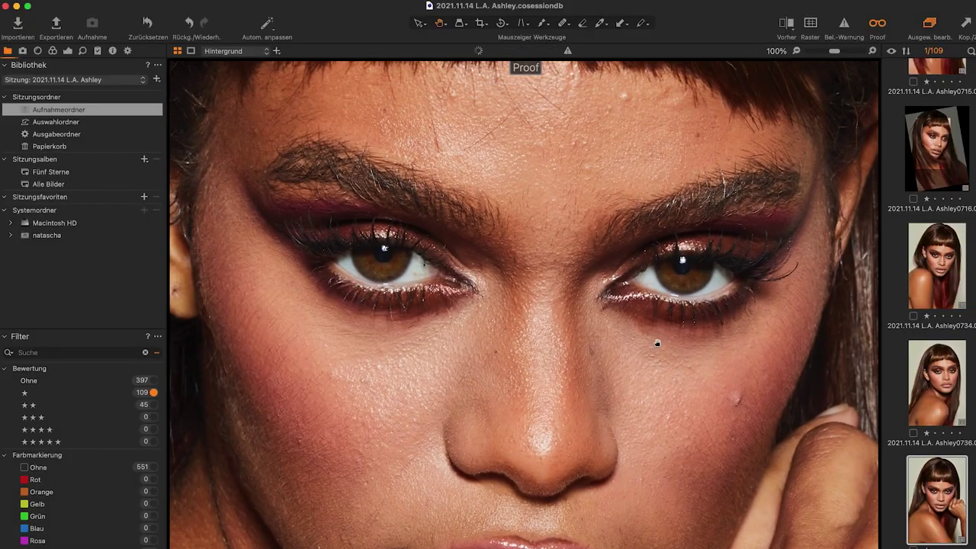
click(658, 343)
key(2)
key(2)
key(2)
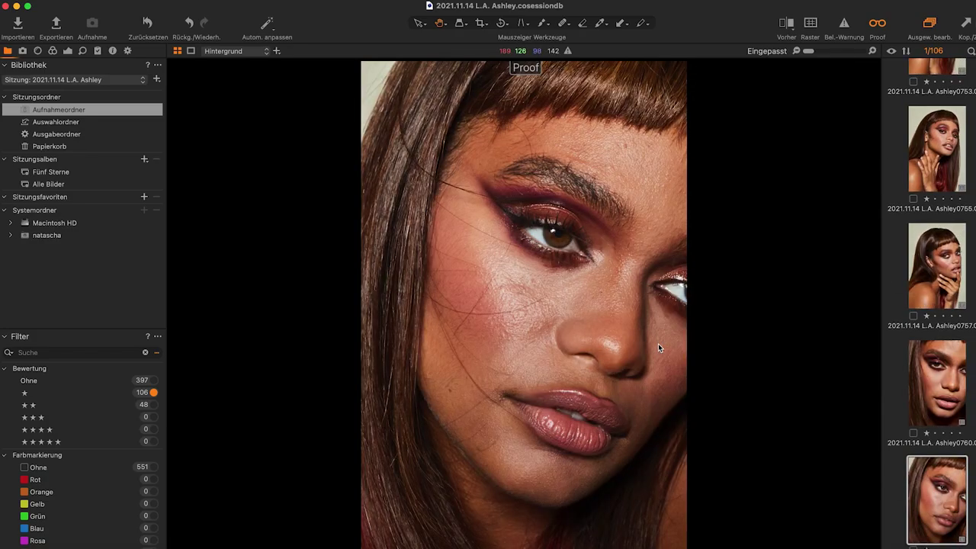
key(2)
key(2)
key(2)
click(658, 343)
key(2)
key(2)
key(2)
click(497, 256)
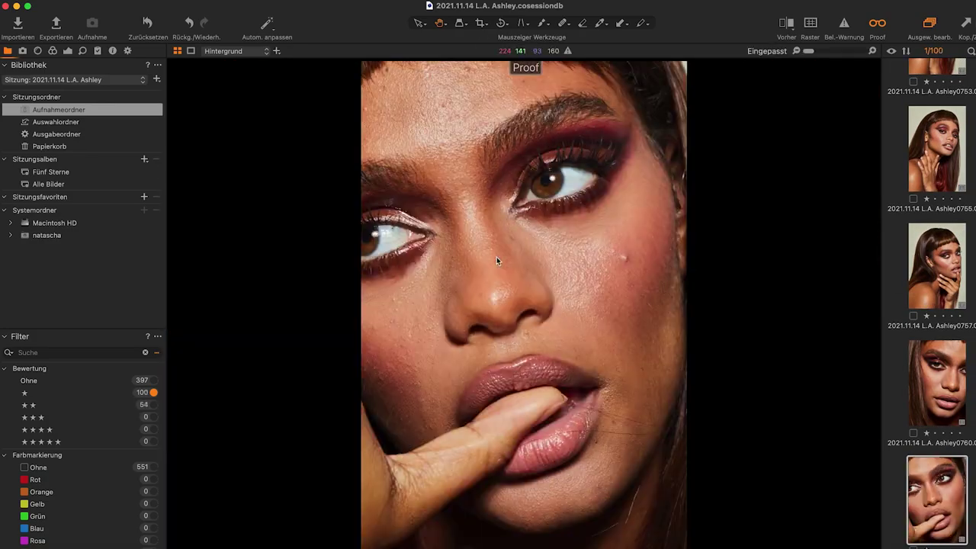
key(2)
key(2)
key(2)
key(2)
key(2)
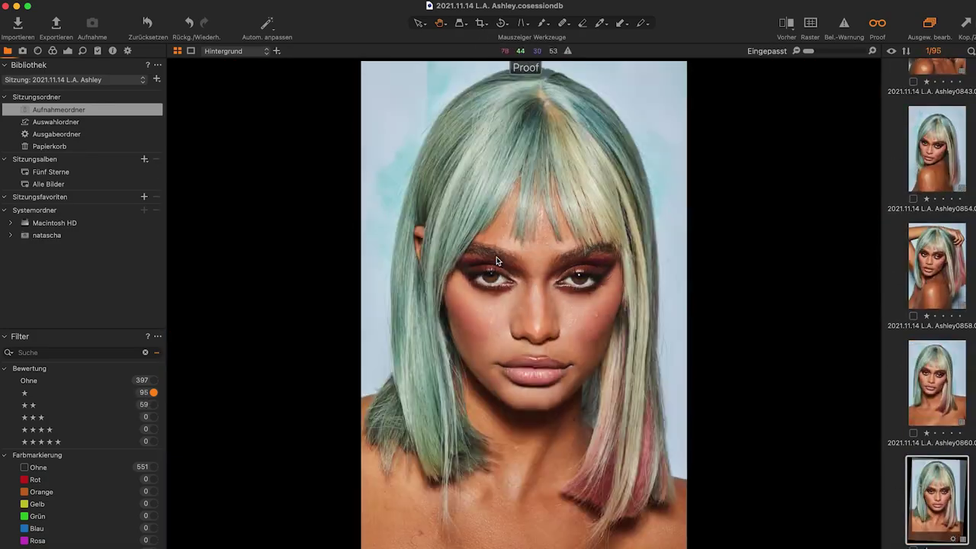
key(2)
key(2)
click(496, 256)
click(560, 240)
Step: Give the last keepers two stars, then filter to show only two-star images
key(2)
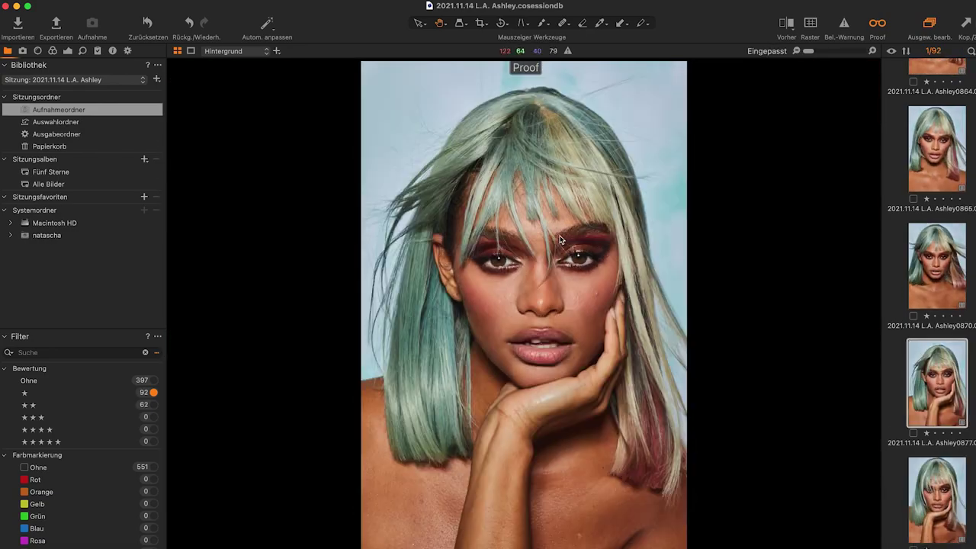
key(2)
key(2)
key(2)
key(2)
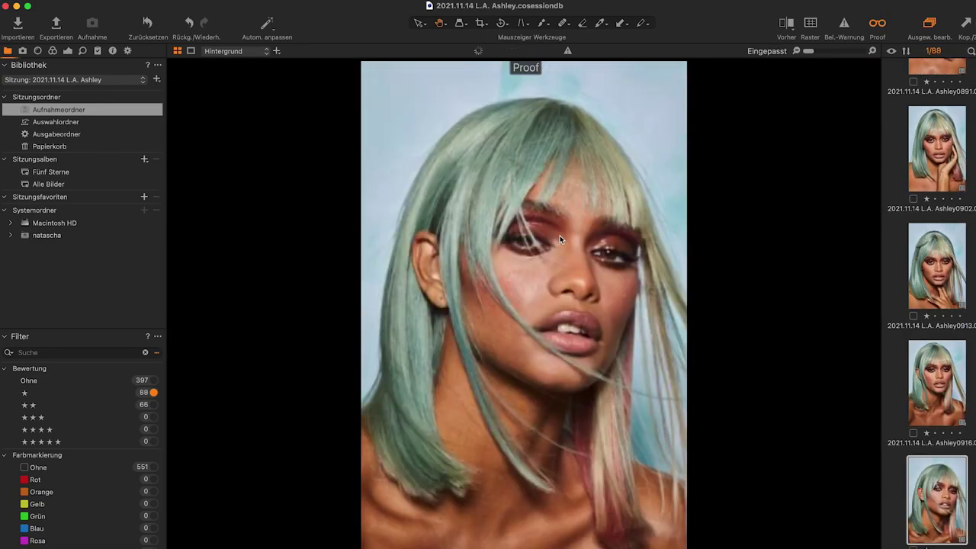
key(2)
key(2)
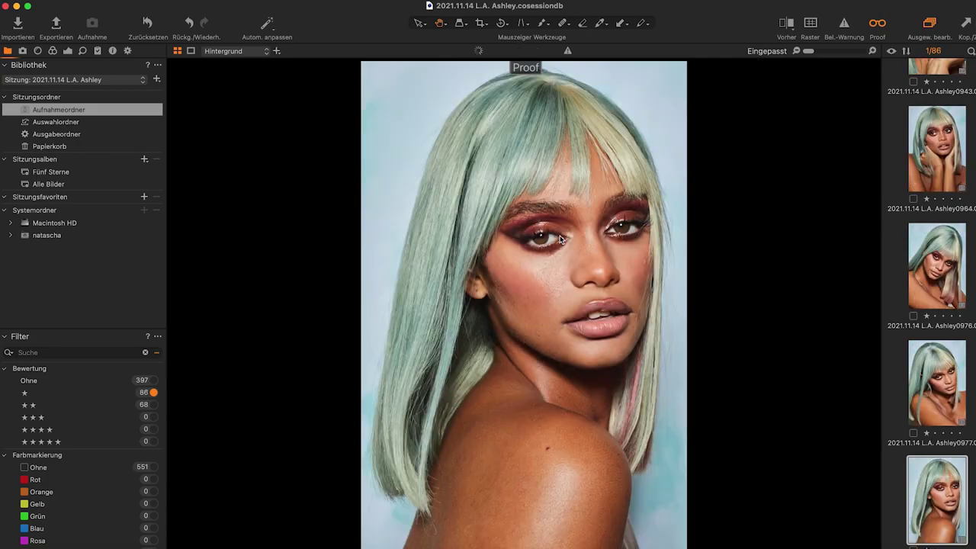
key(2)
key(2)
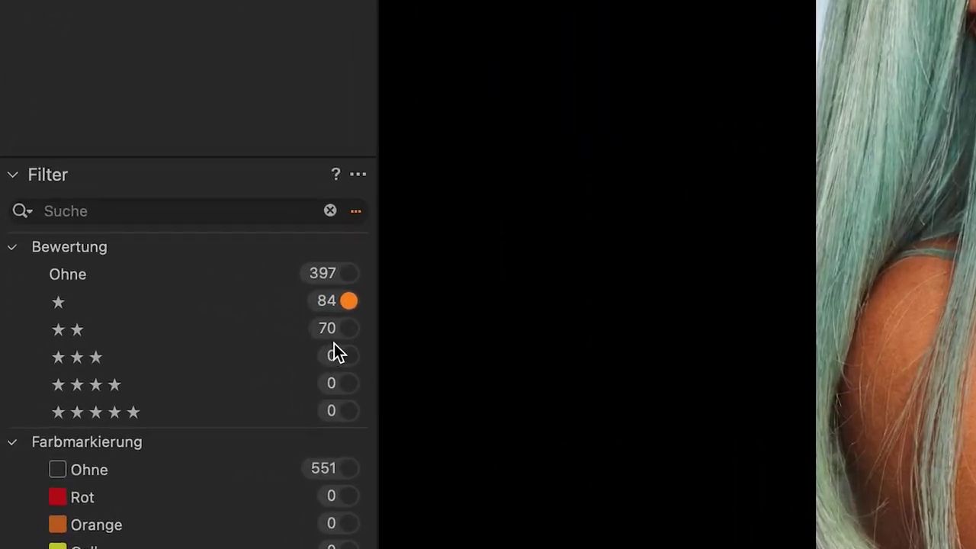
click(152, 405)
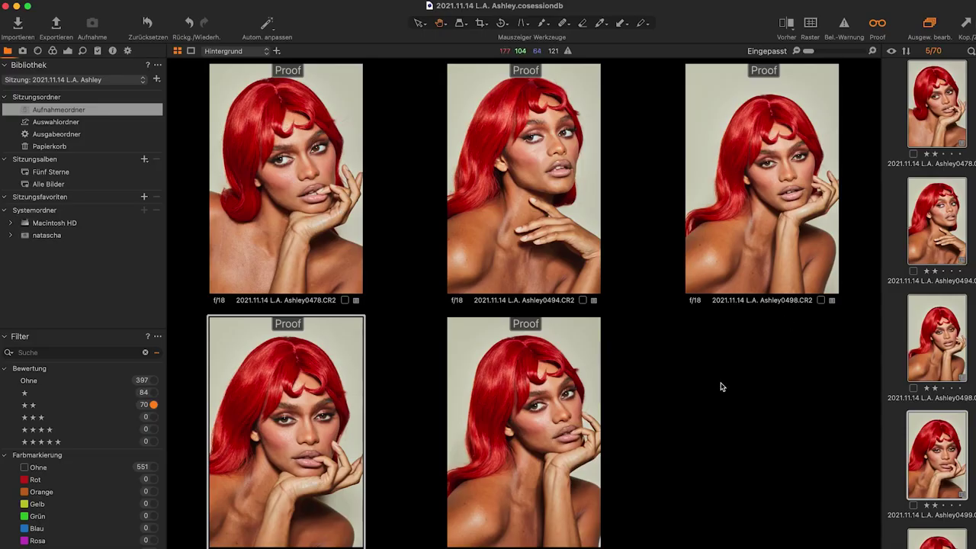
Step: Drop images 0478 and 0494 from the red-wig comparison and rate the remaining three three stars
click(218, 211)
key(3)
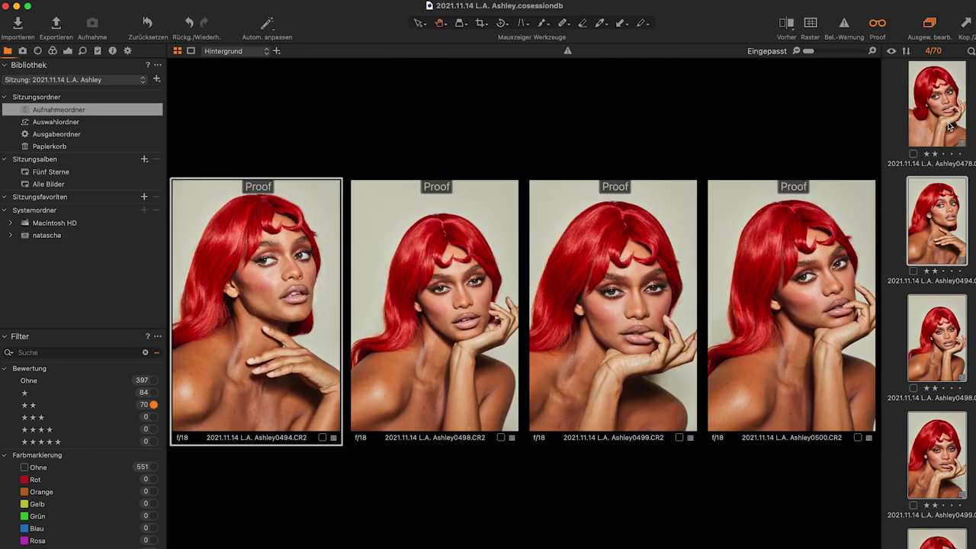
key(3)
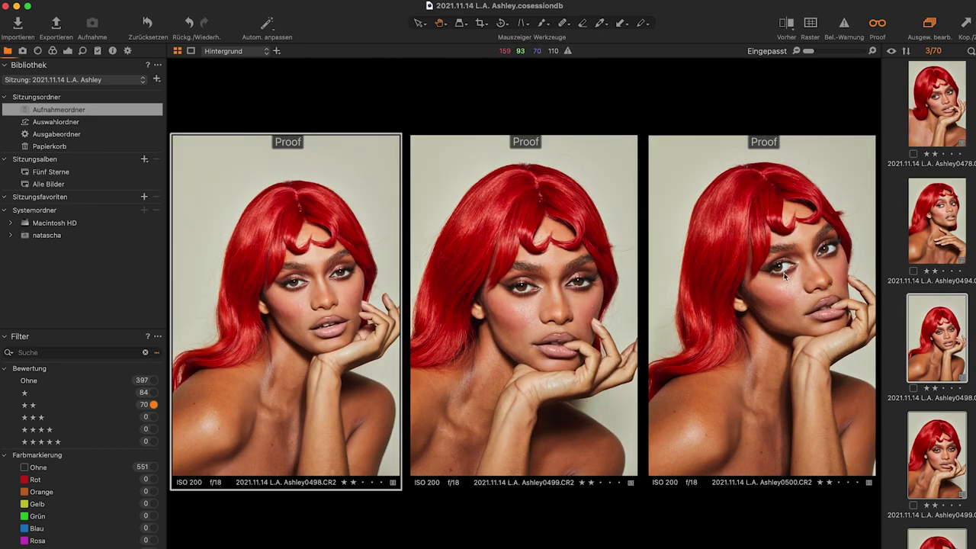
key(3)
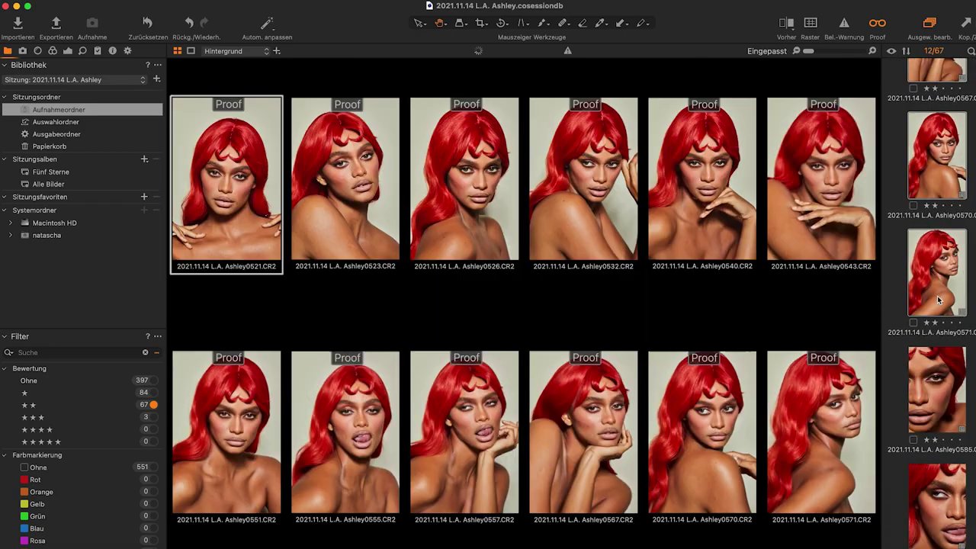
Step: Remove red-wig images 0523, 0557, 0567, 0571 and 0532 from the comparison
key(Right)
key(3)
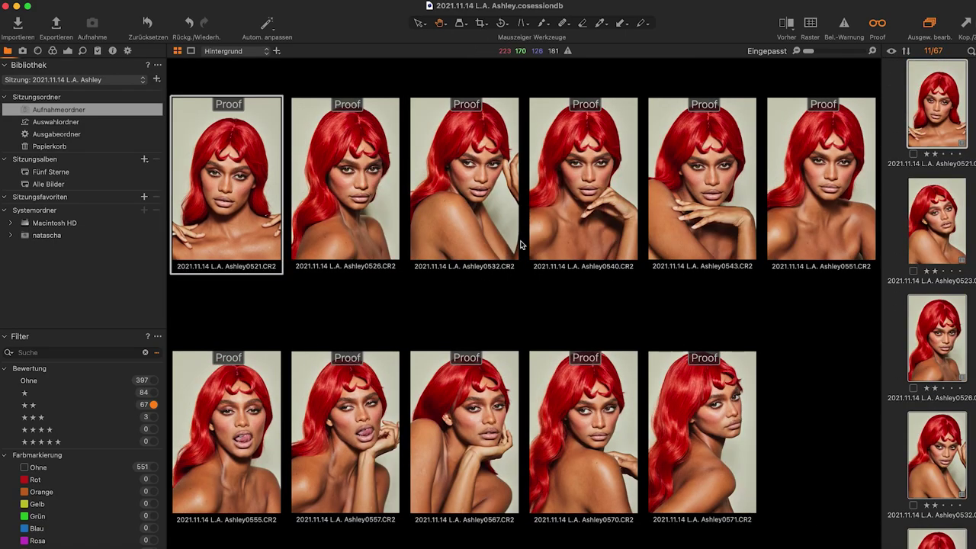
click(366, 411)
key(3)
click(530, 446)
key(3)
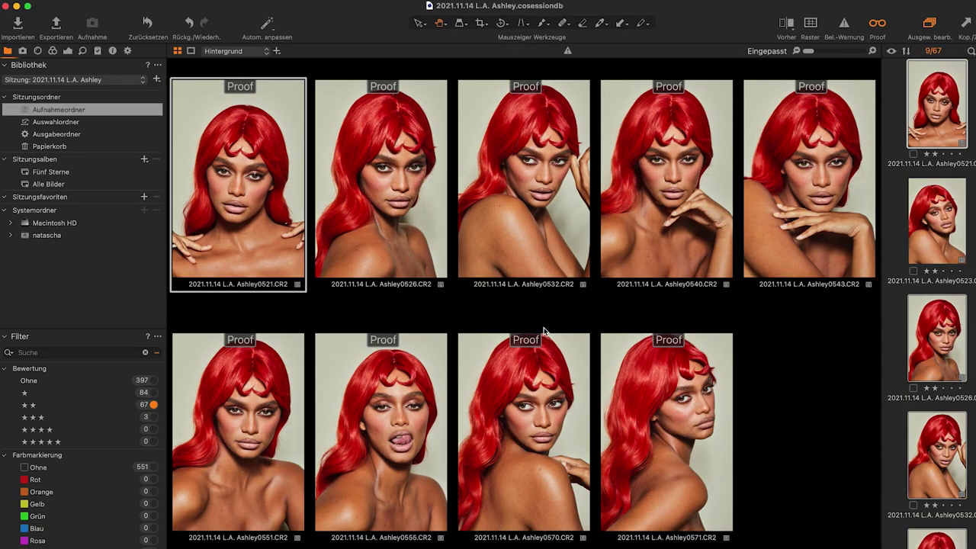
click(686, 448)
key(3)
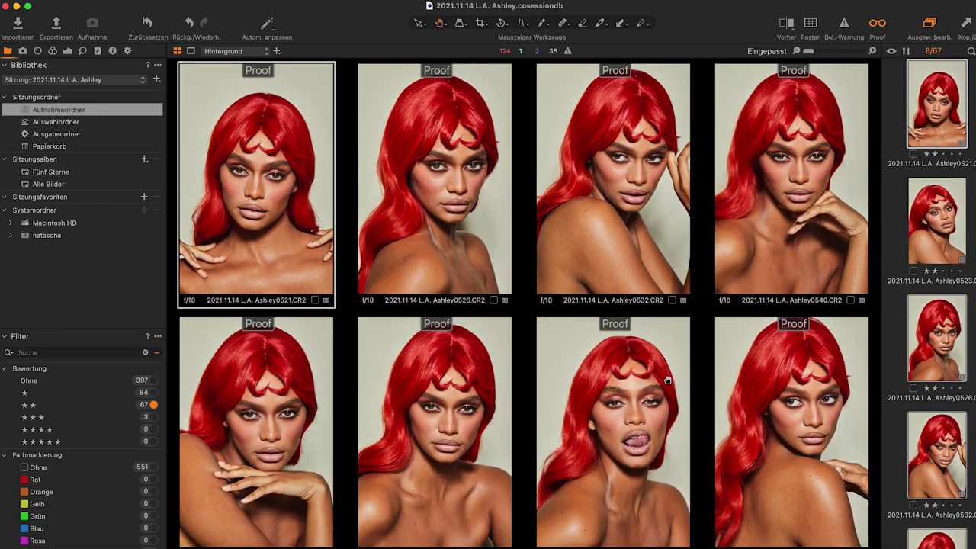
click(619, 260)
key(3)
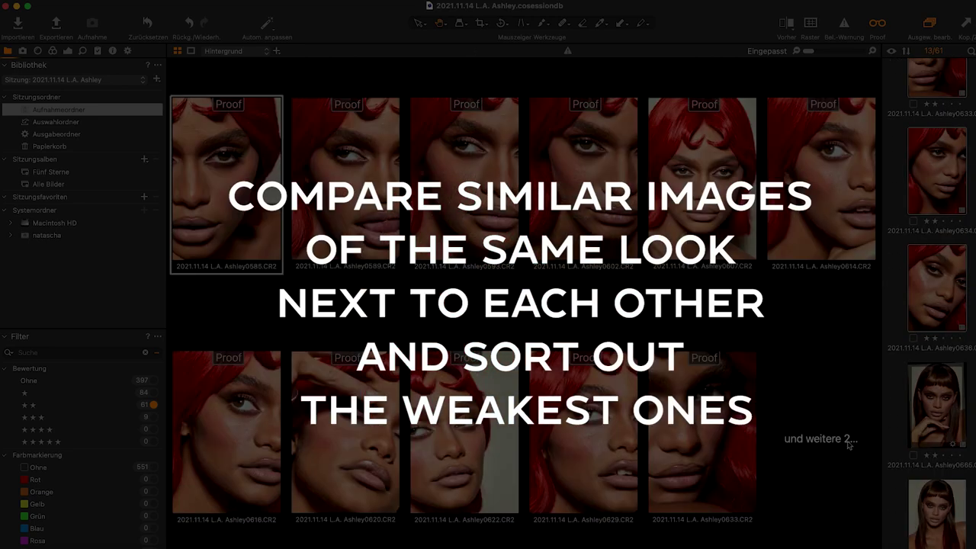
Step: Drop 0620, 0607, 0585 and two weak close-ups, then rate the six remaining red-wig shots three stars
click(341, 469)
key(super+d)
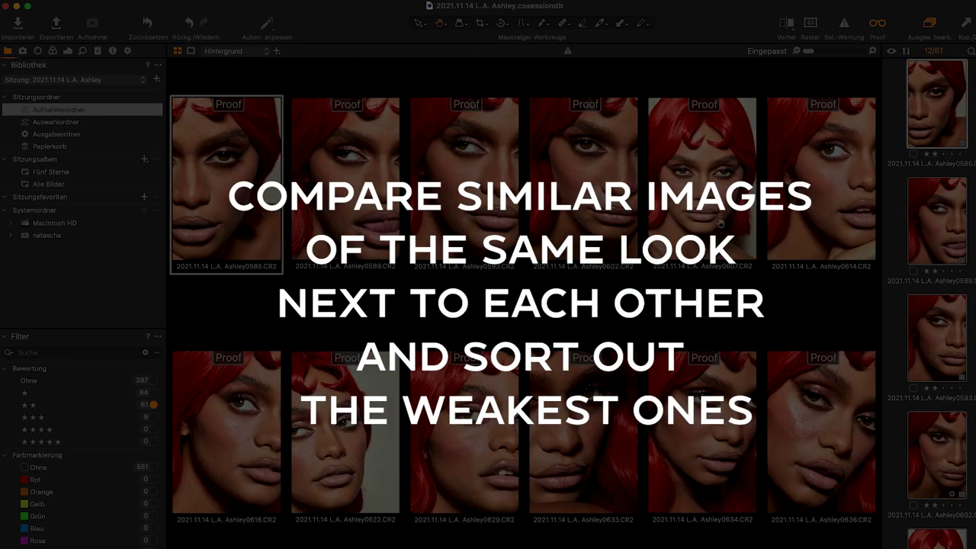
click(743, 240)
key(super+d)
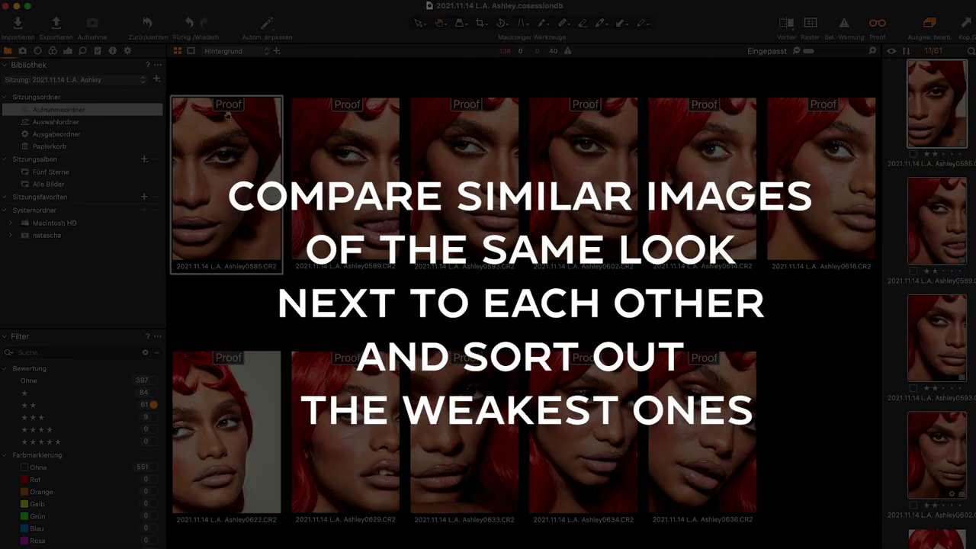
key(super+d)
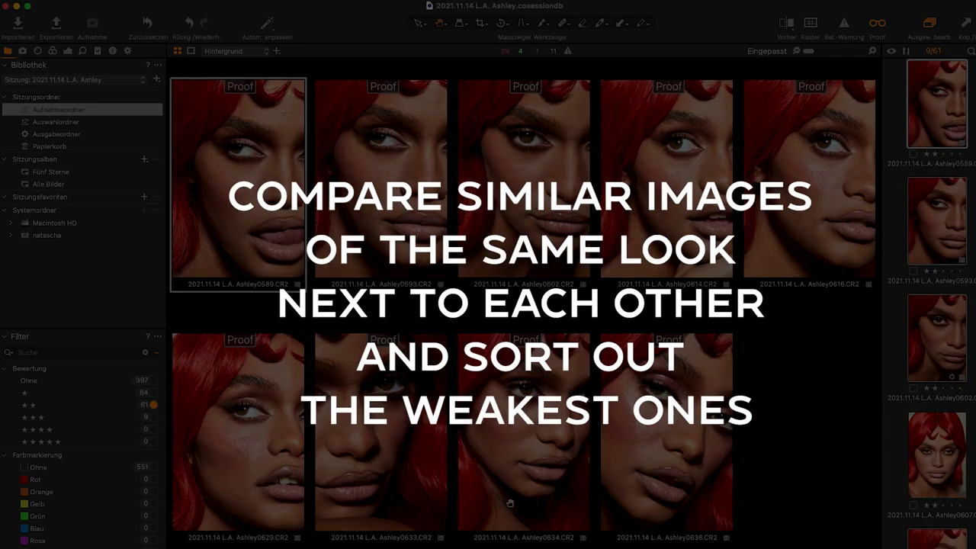
key(super+d)
key(super+d)
key(super+d)
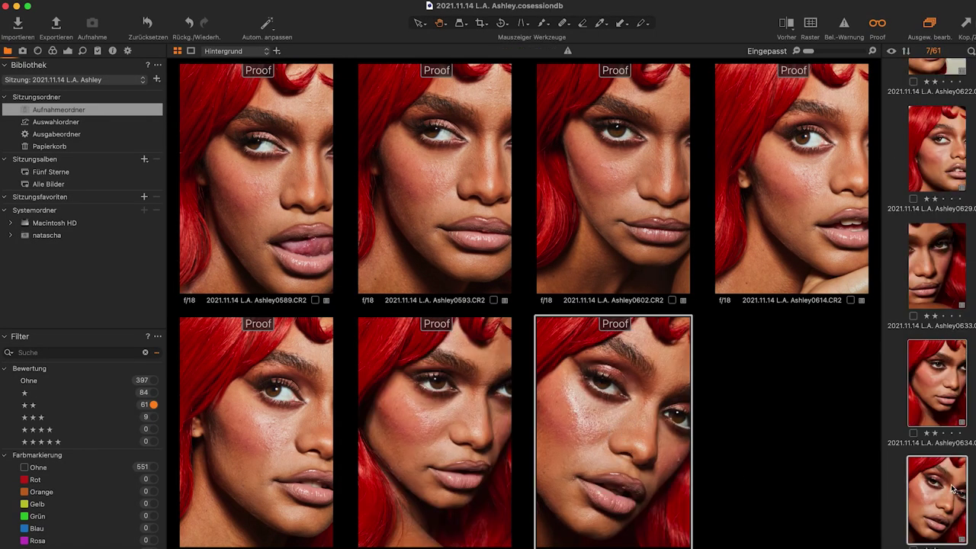
key(super+d)
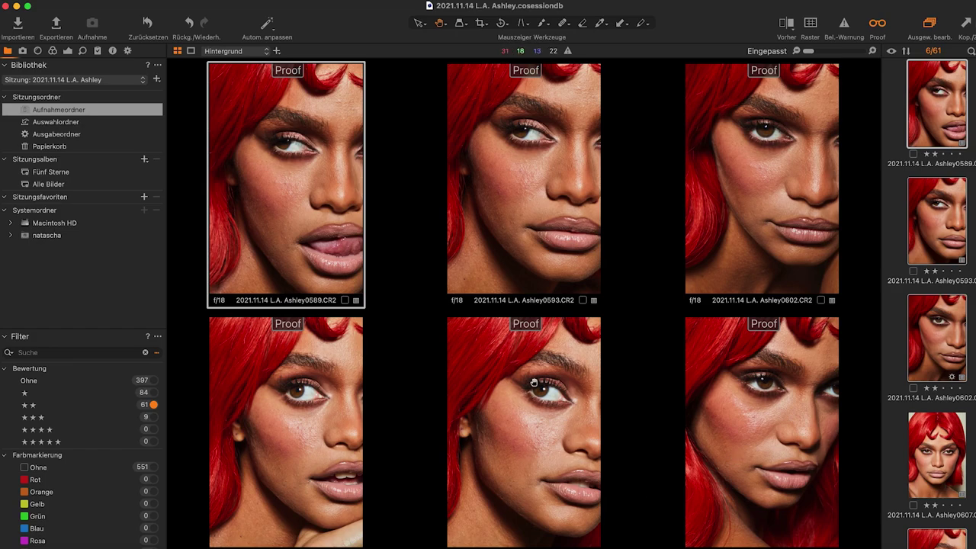
key(3)
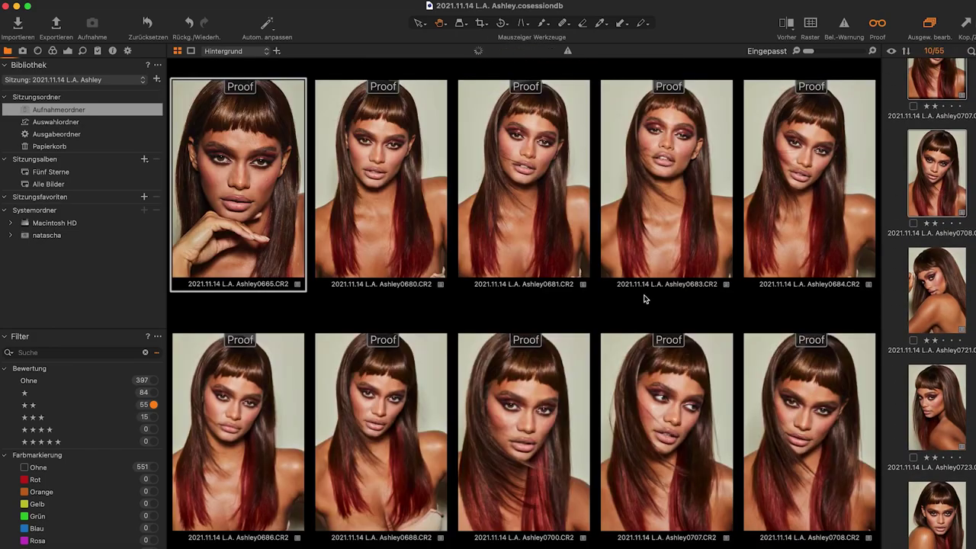
Step: Drop images 0683 and 0681 and rate the six remaining brunette portraits three stars
click(652, 275)
key(super+d)
click(477, 245)
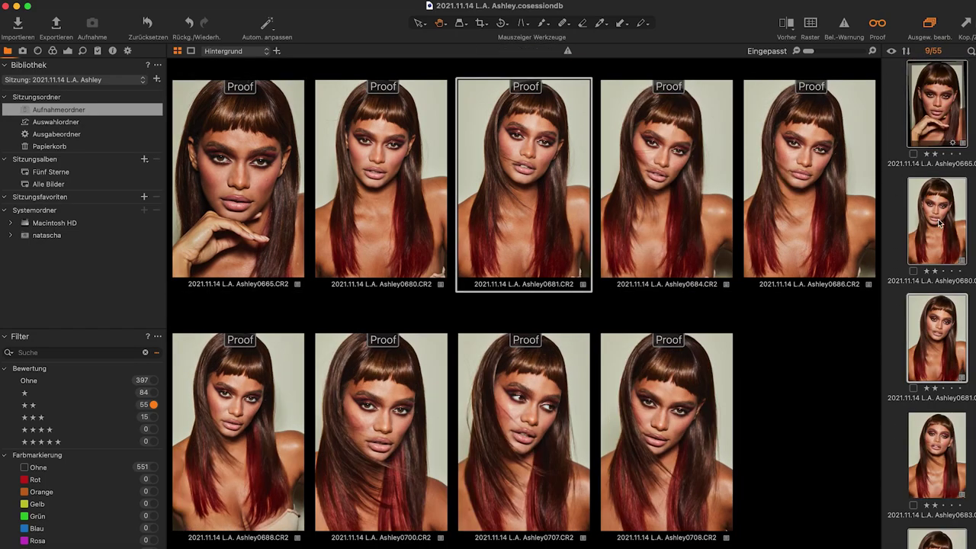
key(super+d)
key(super+d)
key(super+d)
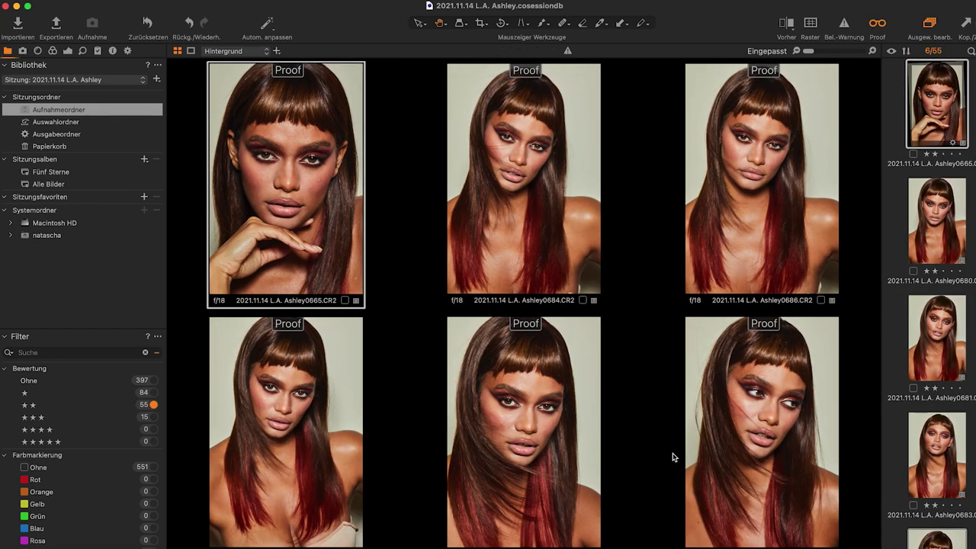
key(3)
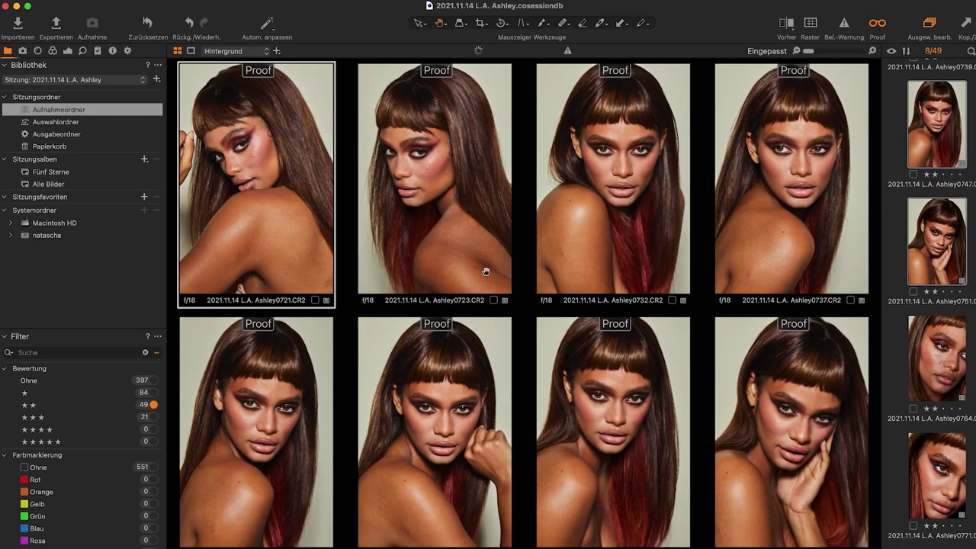
Step: Drop images 0721, 0723 and 0737 and rate the four remaining images three stars
key(super+d)
key(super+d)
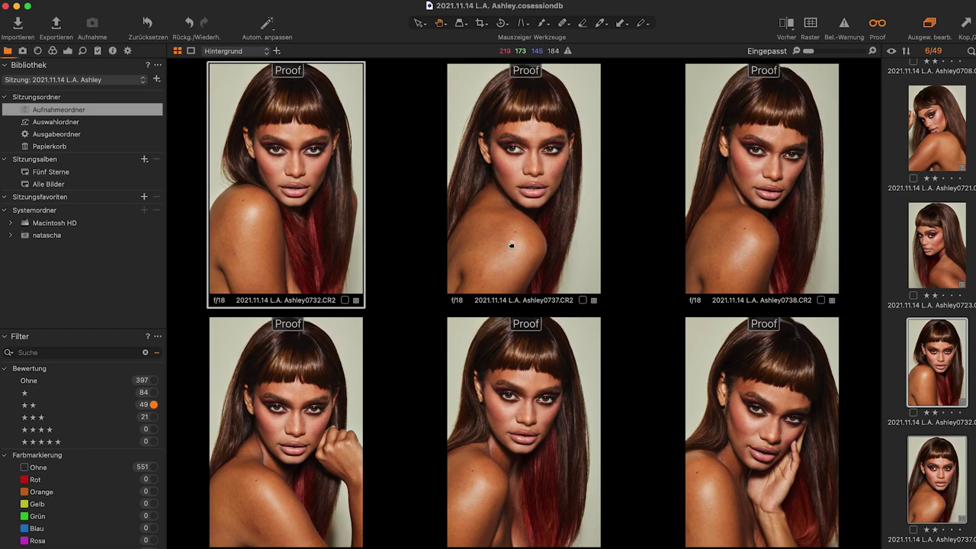
click(518, 234)
key(super+d)
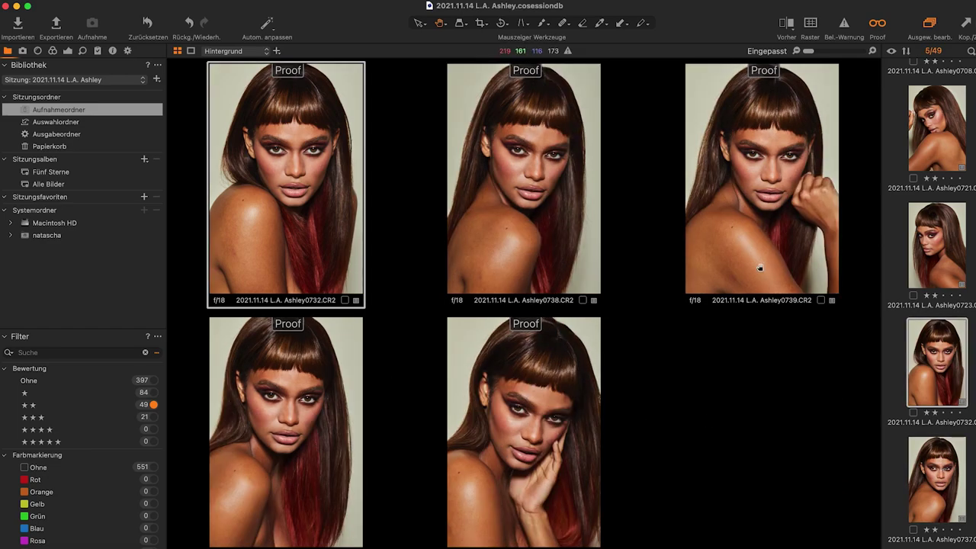
key(super+d)
key(3)
key(super+a)
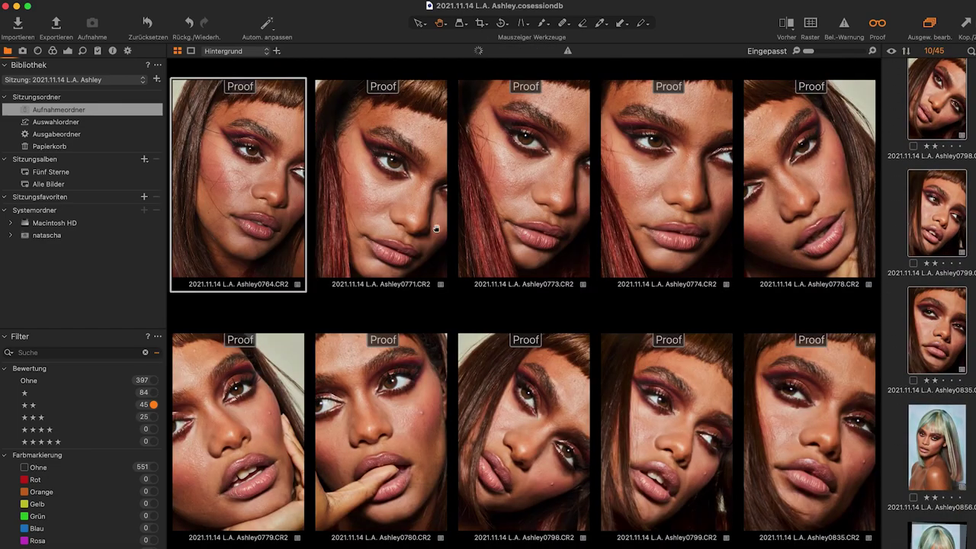
Step: Drop weak close-ups including 0778 and 0835, then rate the kept close-ups three stars
super+click(437, 228)
click(616, 221)
key(super+d)
key(super+d)
click(938, 517)
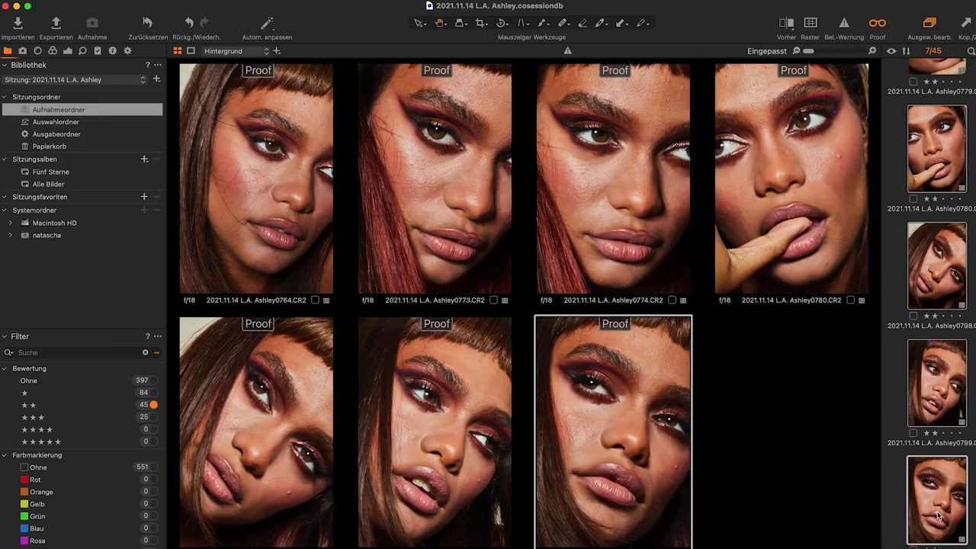
key(super+d)
key(super+d)
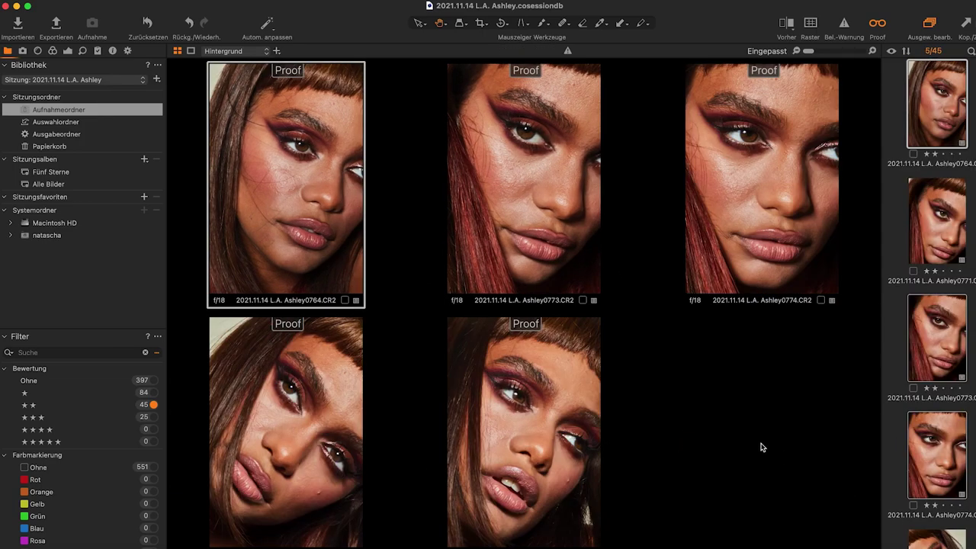
click(552, 240)
key(3)
key(3)
key(3)
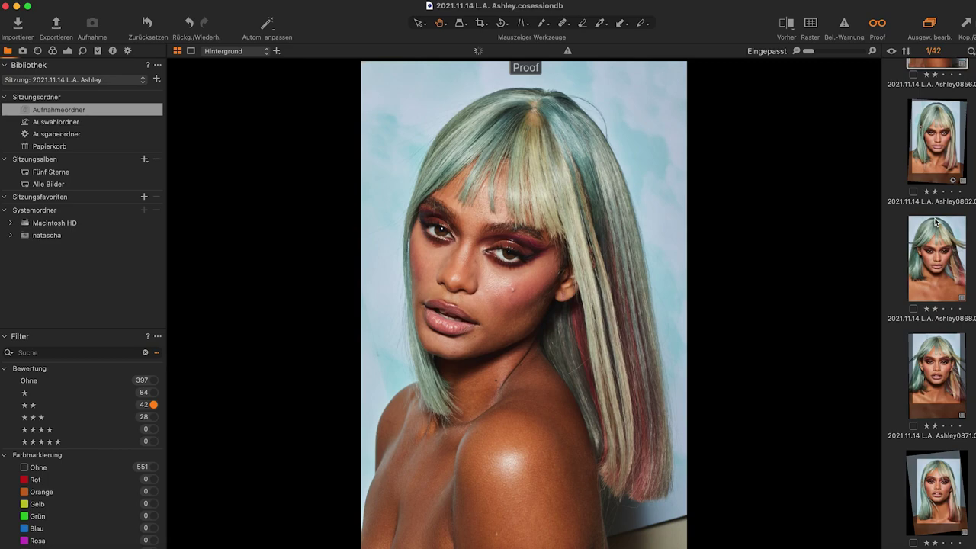
Step: Select the green-hair set, drop five weaker shots including 0885 and 0888, and rate six three stars
scroll(936, 221, down, 5)
key(super+a)
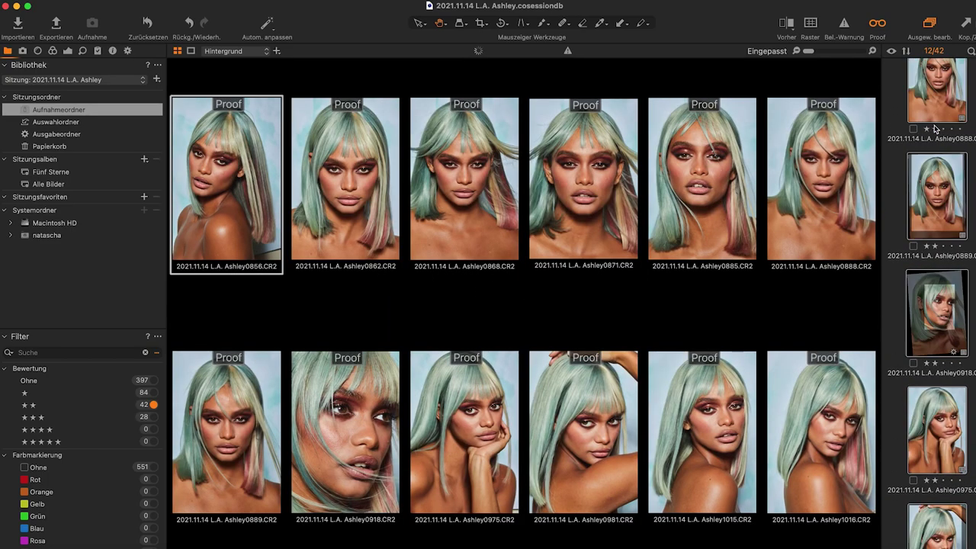
scroll(936, 229, up, 5)
super+click(936, 457)
super+click(936, 229)
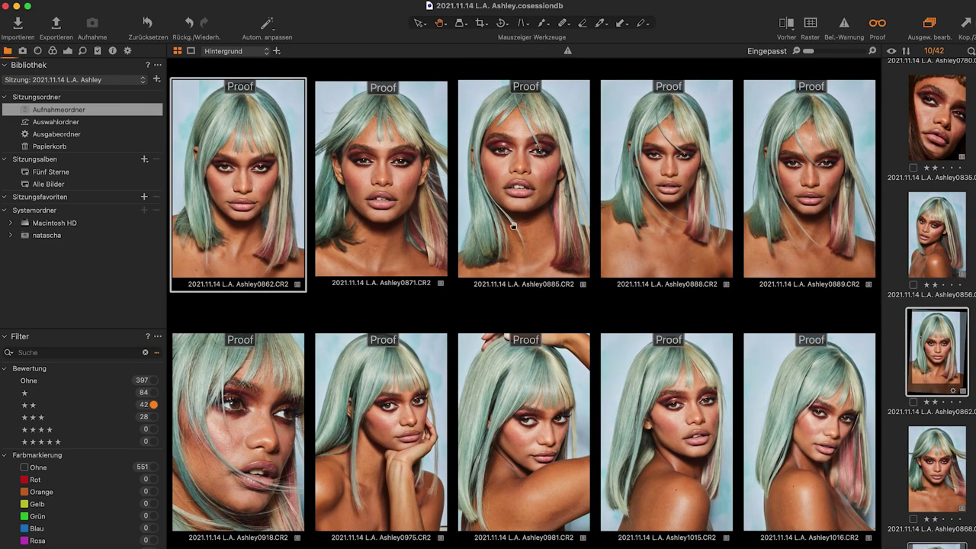
super+click(514, 226)
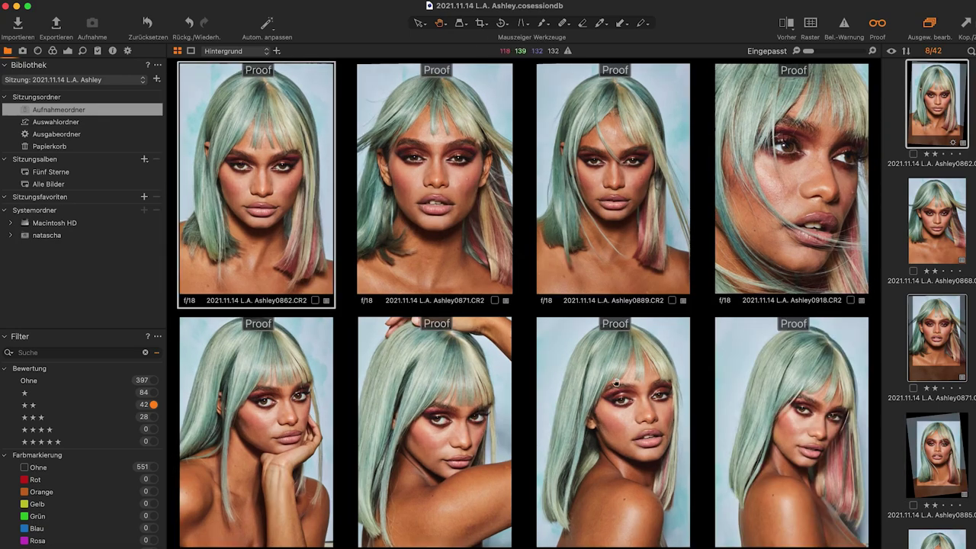
super+click(616, 383)
super+click(292, 470)
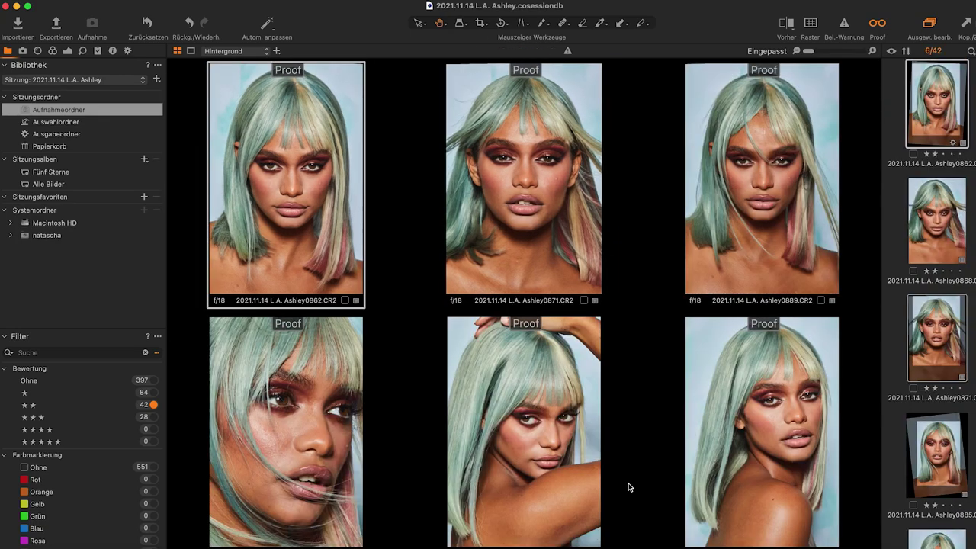
key(3)
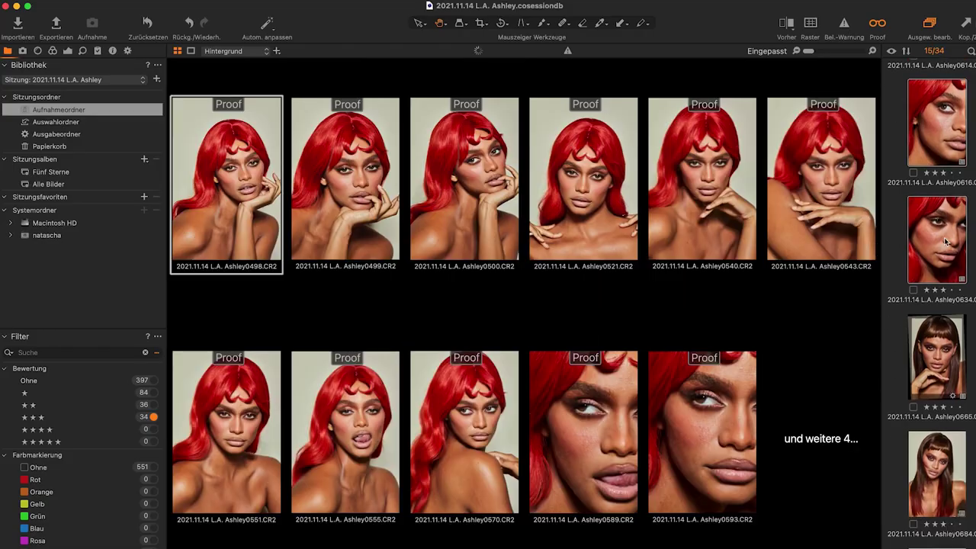
Step: Narrow the red-wig comparison by dropping 0521, 0540, 0551, 0555, 0589 and three more shots
super+click(614, 224)
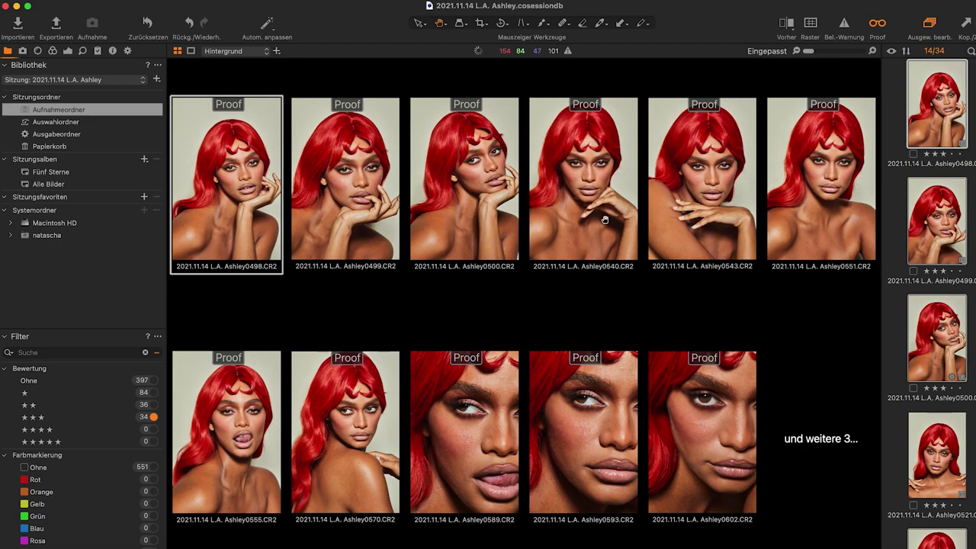
click(588, 228)
super+click(953, 495)
super+click(948, 388)
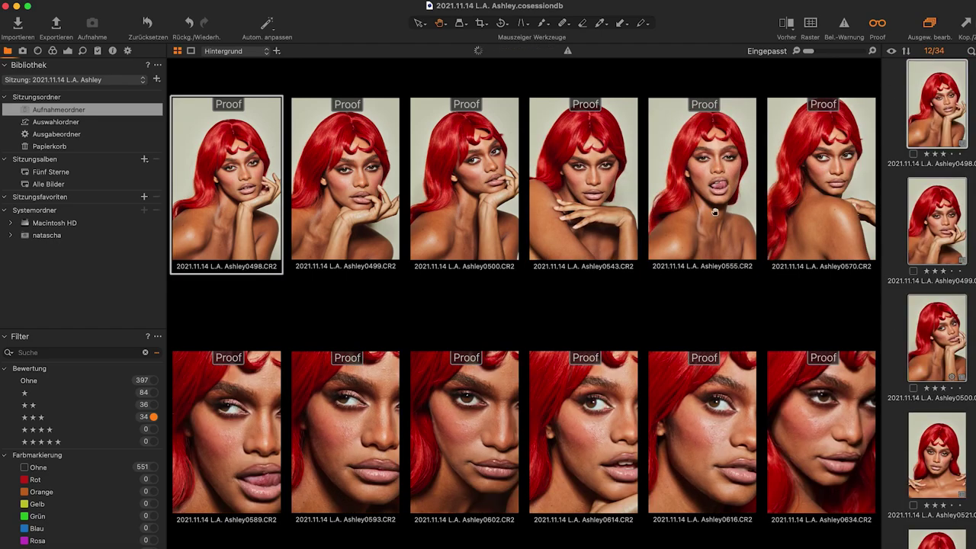
super+click(949, 320)
super+click(816, 229)
super+click(809, 427)
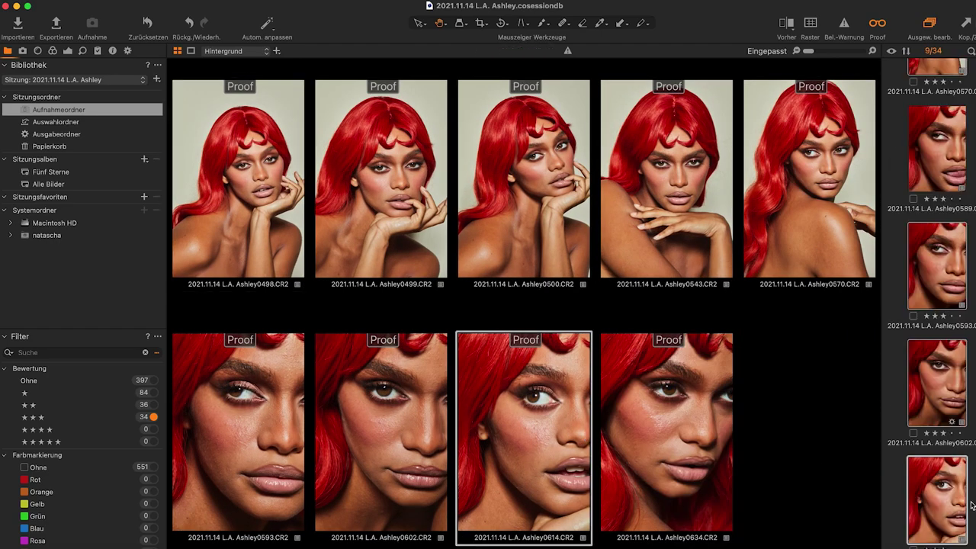
super+click(668, 427)
super+click(793, 427)
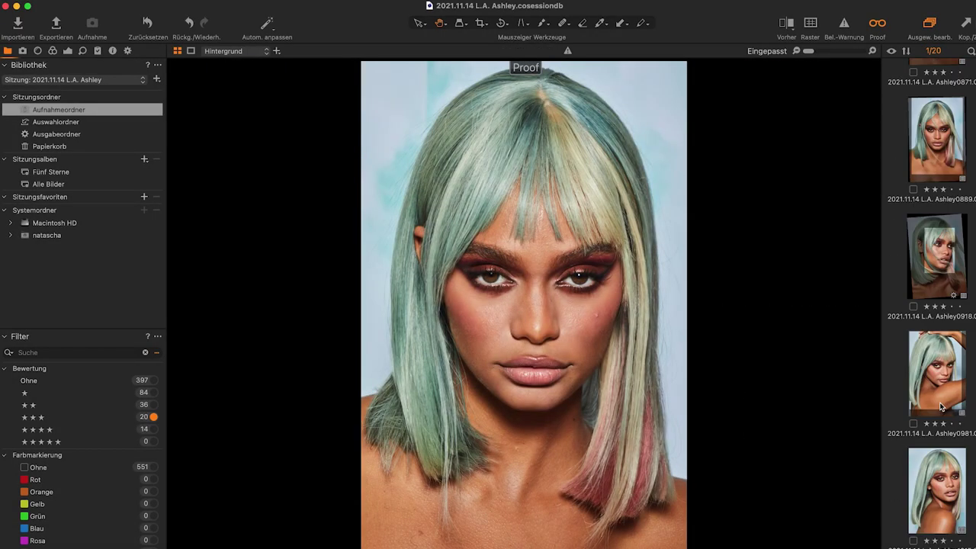
Step: Rate the six green-hair candidates four stars, undoing an accidental five-star rating, and filter to four stars
shift+click(942, 408)
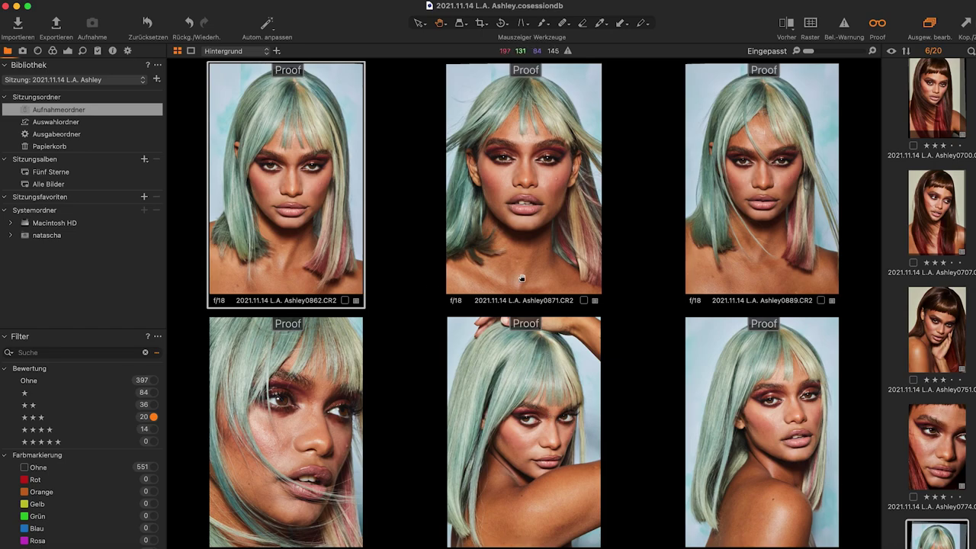
key(5)
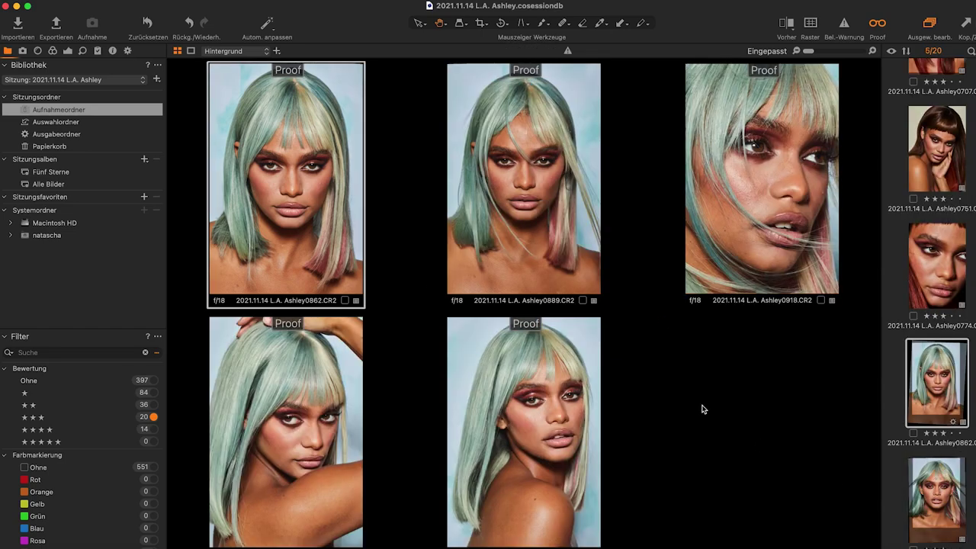
key(super+z)
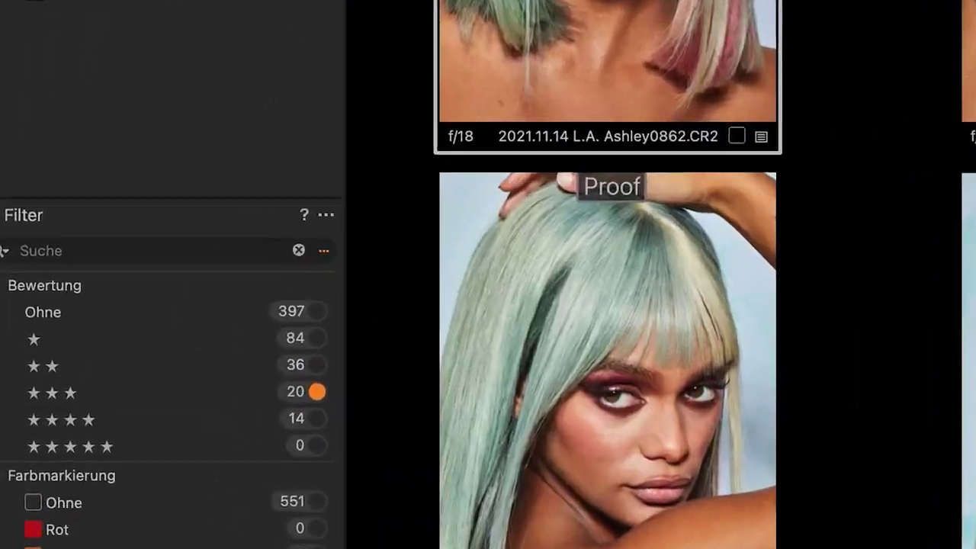
key(4)
click(309, 419)
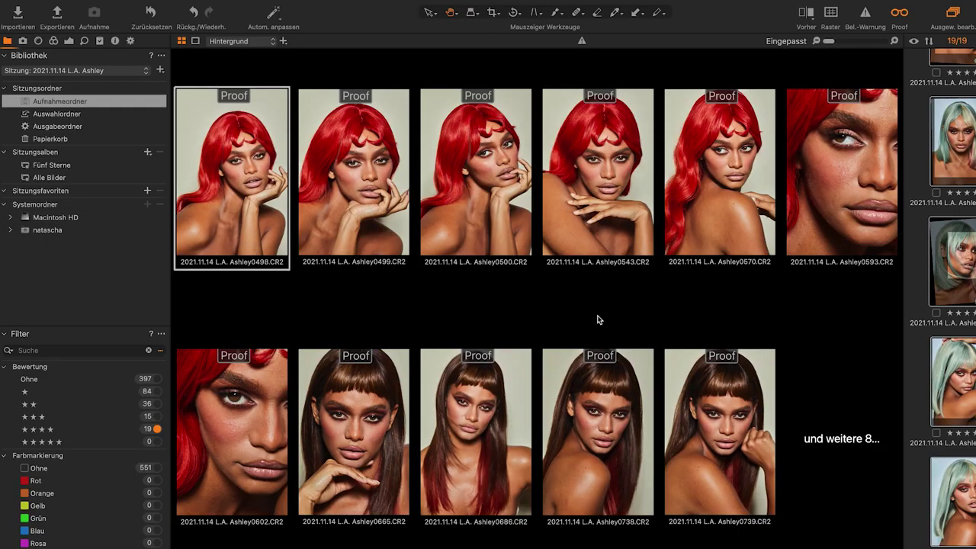
Step: Drop 0498, 0593, 0739, 0798, 0686 and 0889 from the four-star comparison, leaving 11 images
click(604, 202)
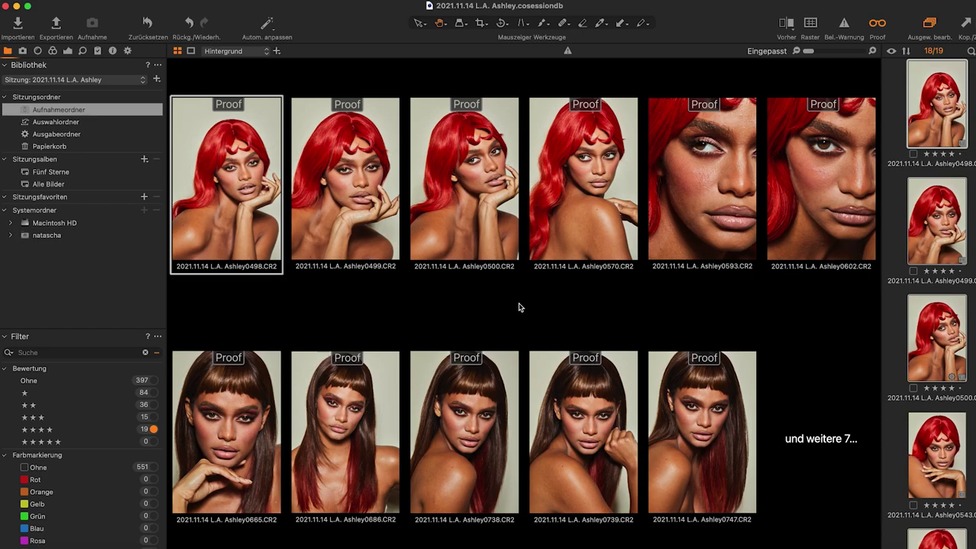
key(5)
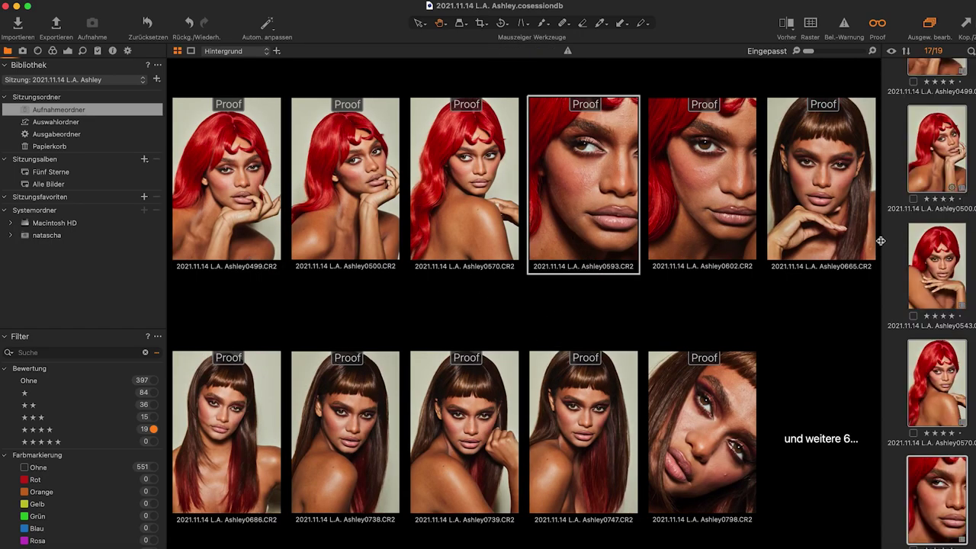
key(5)
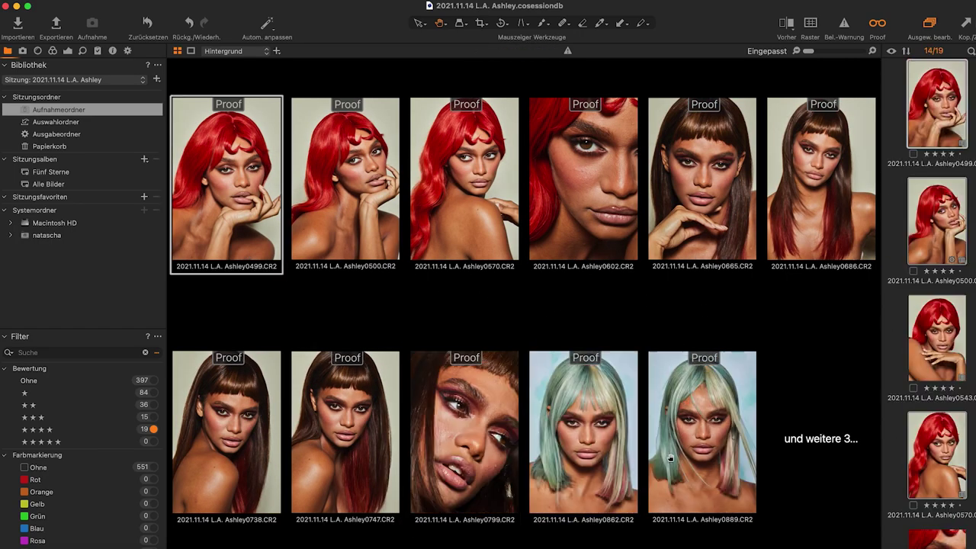
click(815, 232)
key(5)
click(941, 489)
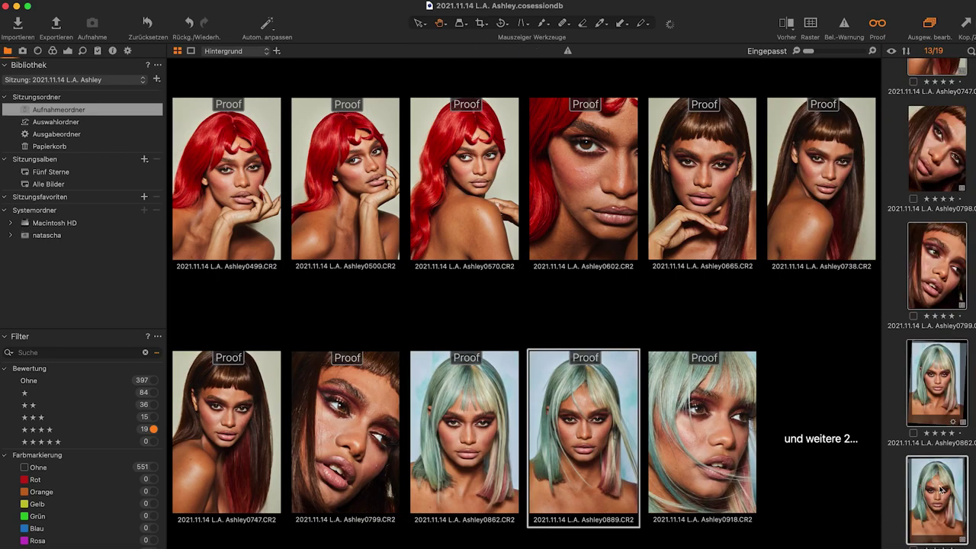
key(5)
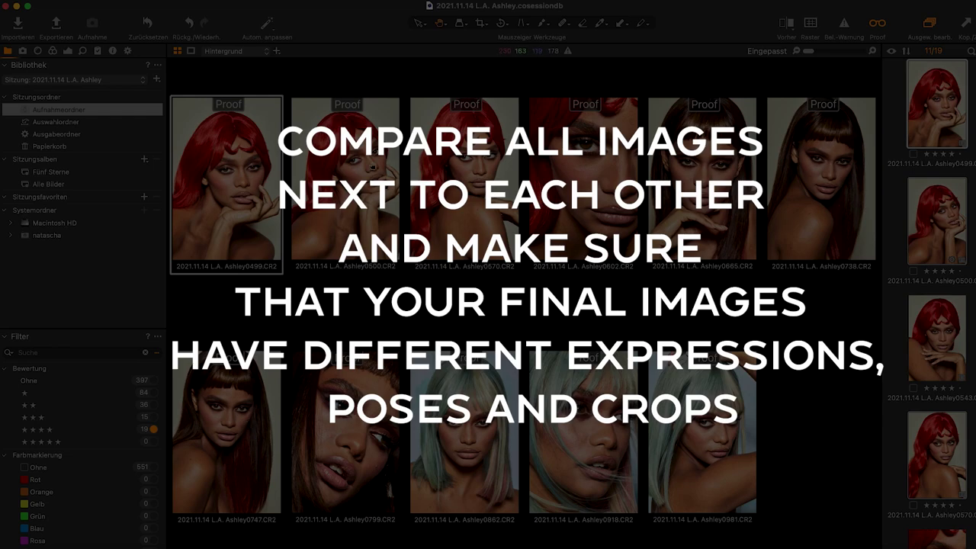
Step: Drop image 0499, rate the ten remaining shots five stars, and filter to five-star images
key(super+d)
key(5)
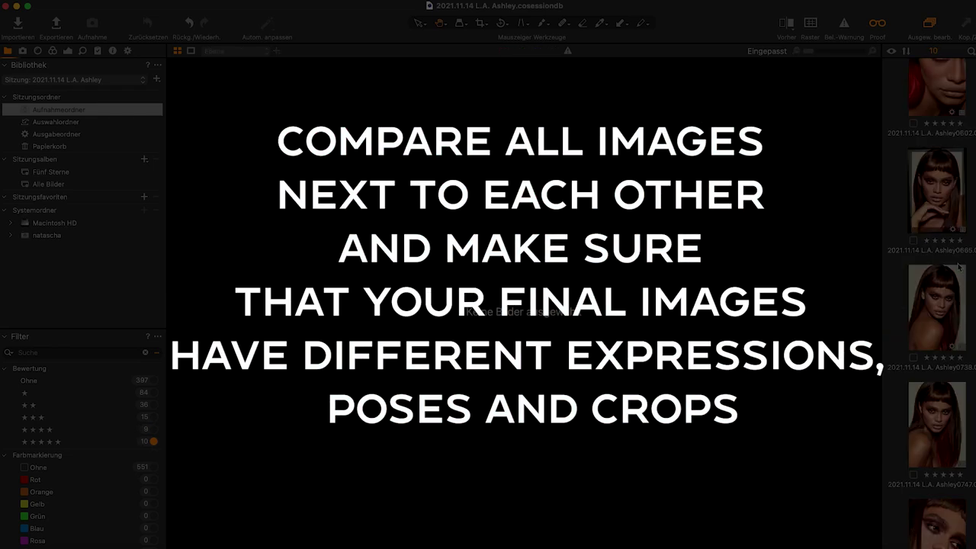
click(945, 433)
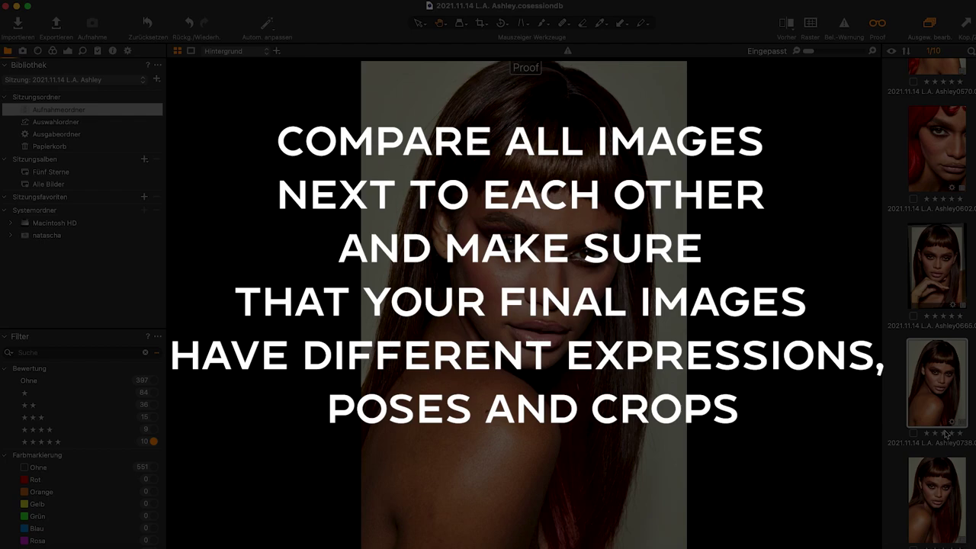
Step: Demote a close-up and image 0570 to four stars, comparing the five-star picks together
key(4)
key(ctrl+z)
key(4)
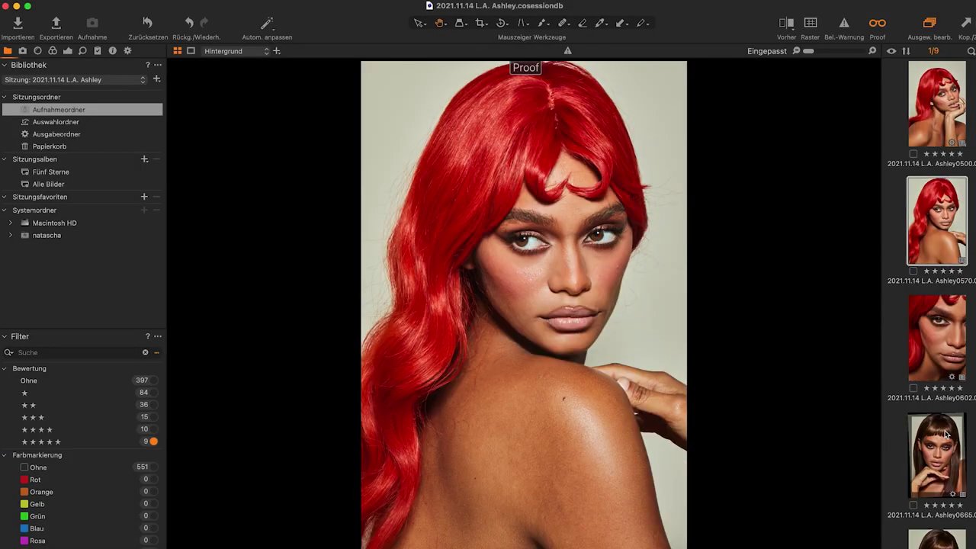
key(super+a)
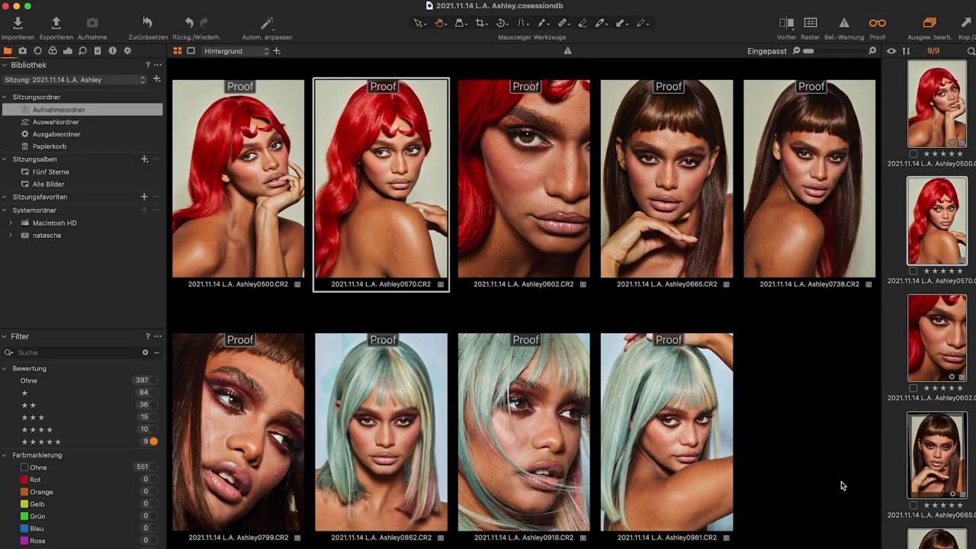
click(392, 232)
key(4)
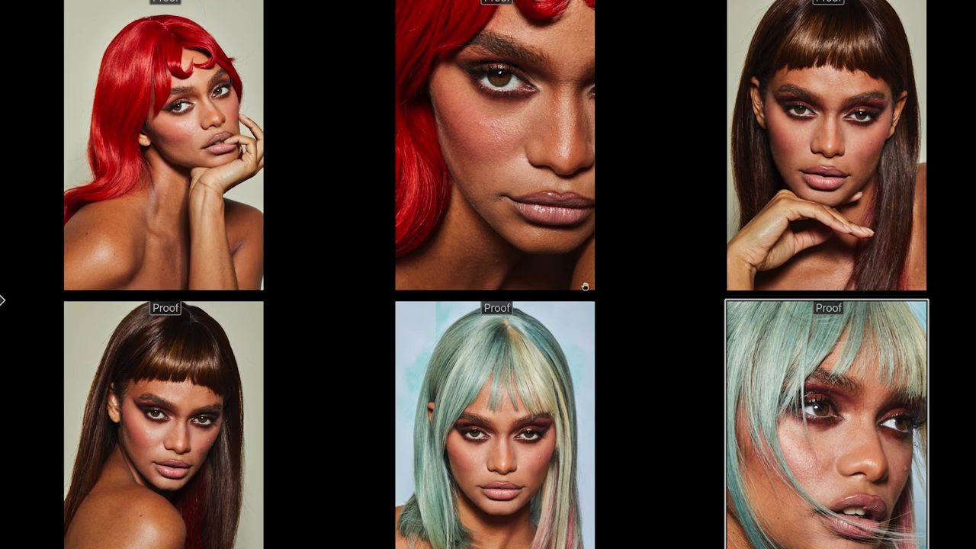
Step: View five-star images 0500, 0602, 0665, 0738 and green-hair 0862 large, then advance to the next
mouse_move(885, 273)
click(936, 46)
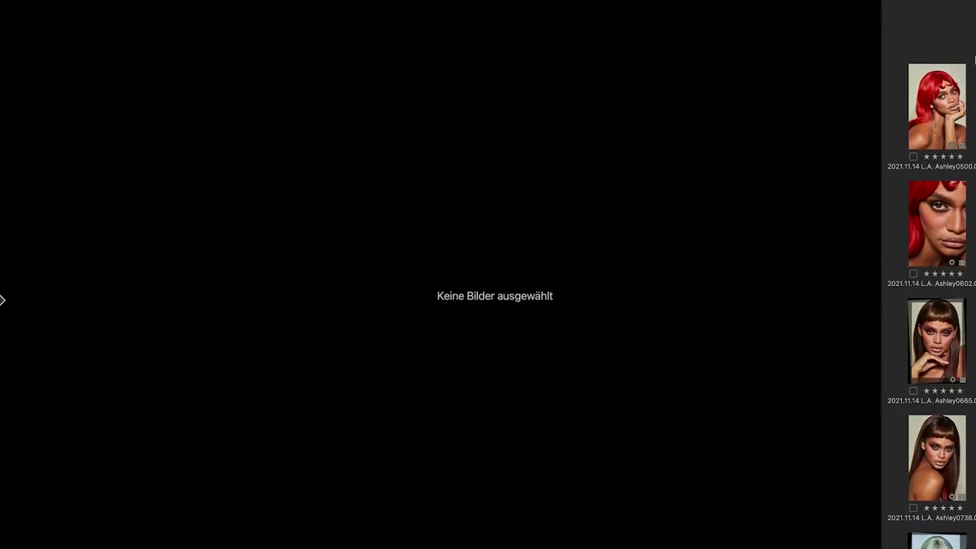
click(936, 163)
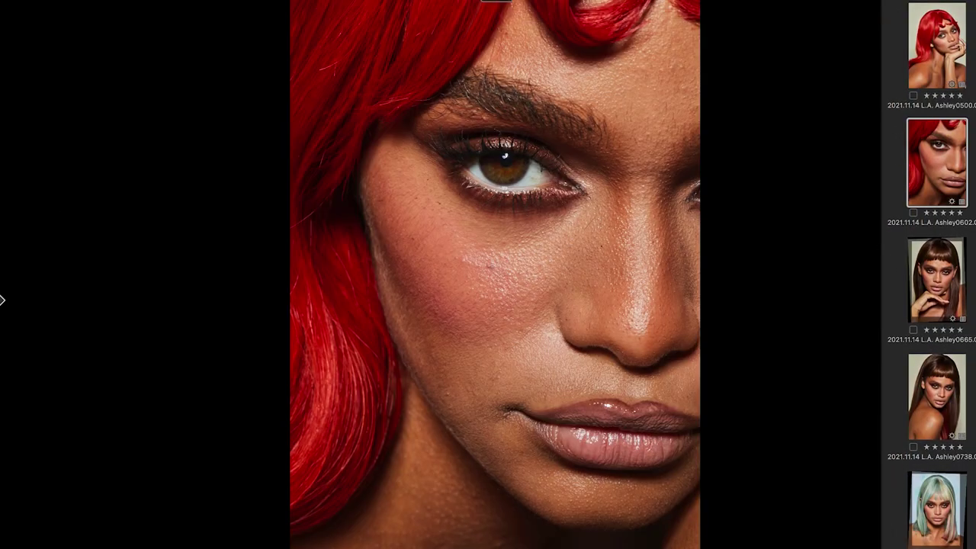
click(936, 279)
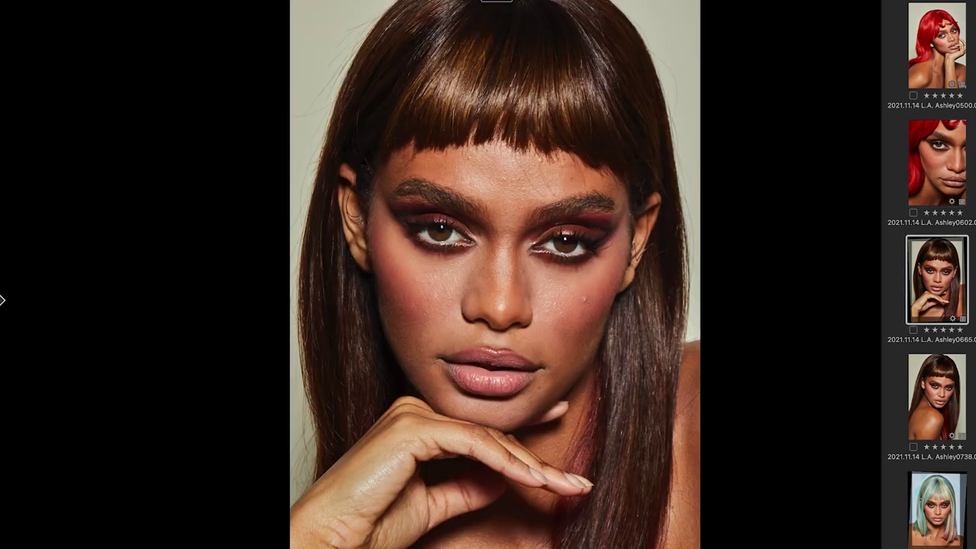
click(936, 397)
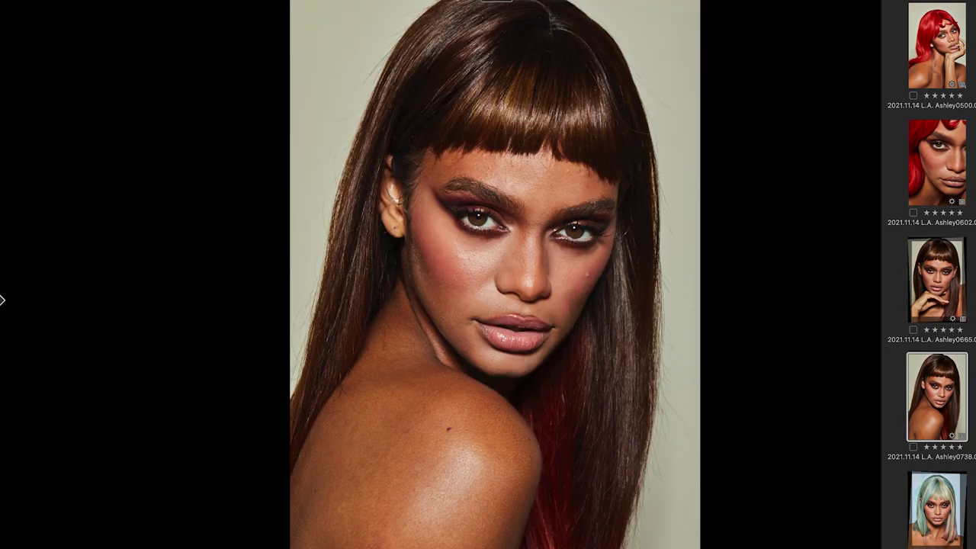
click(937, 509)
key(Right)
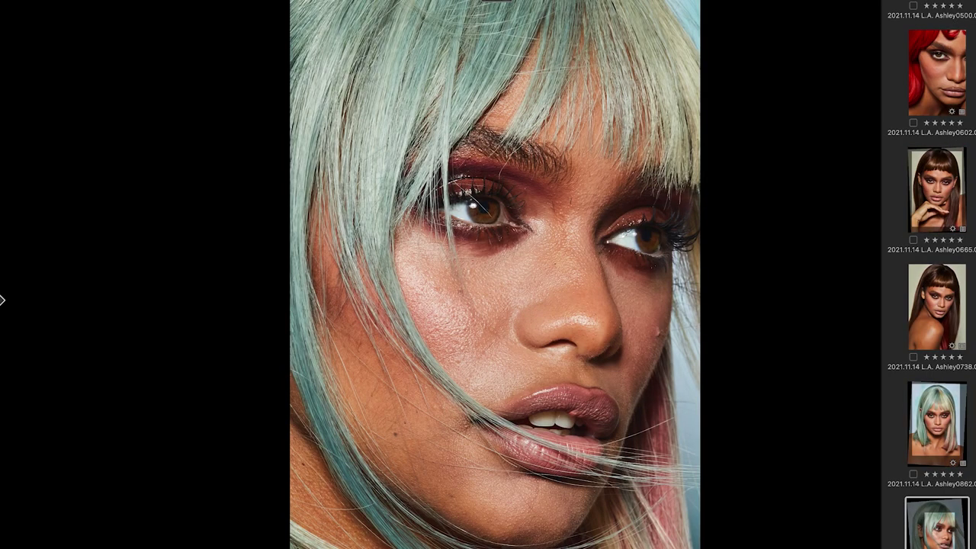